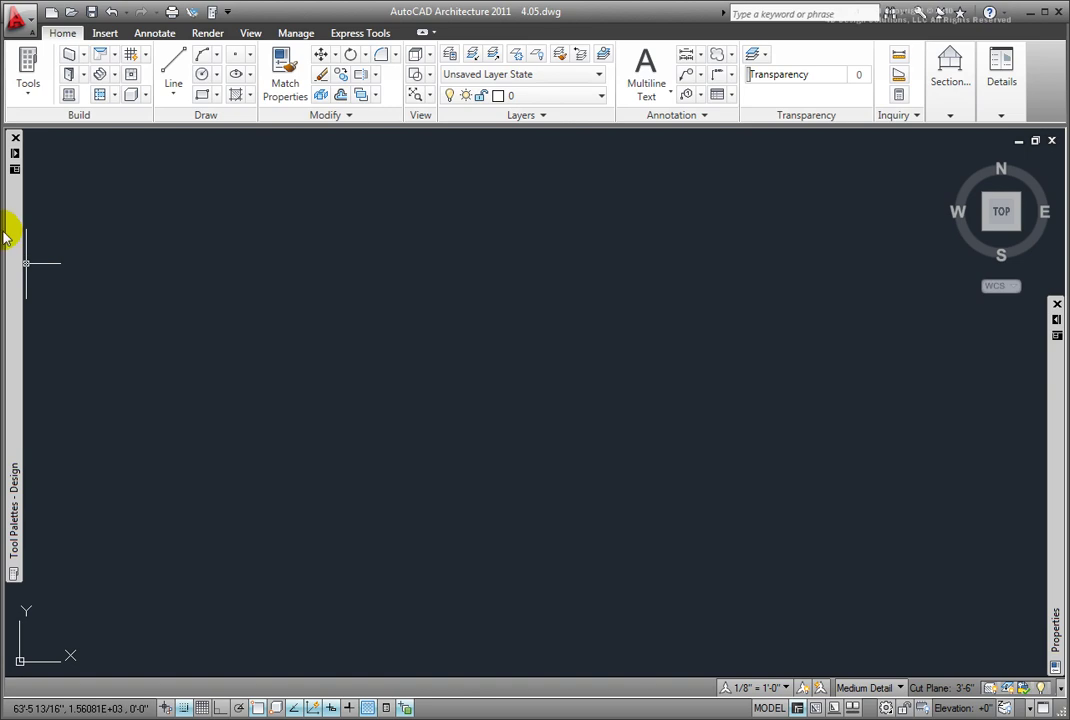
Start the Wall tool from the Design palette, view its command options, then dismiss them.
mouse_move(13, 230)
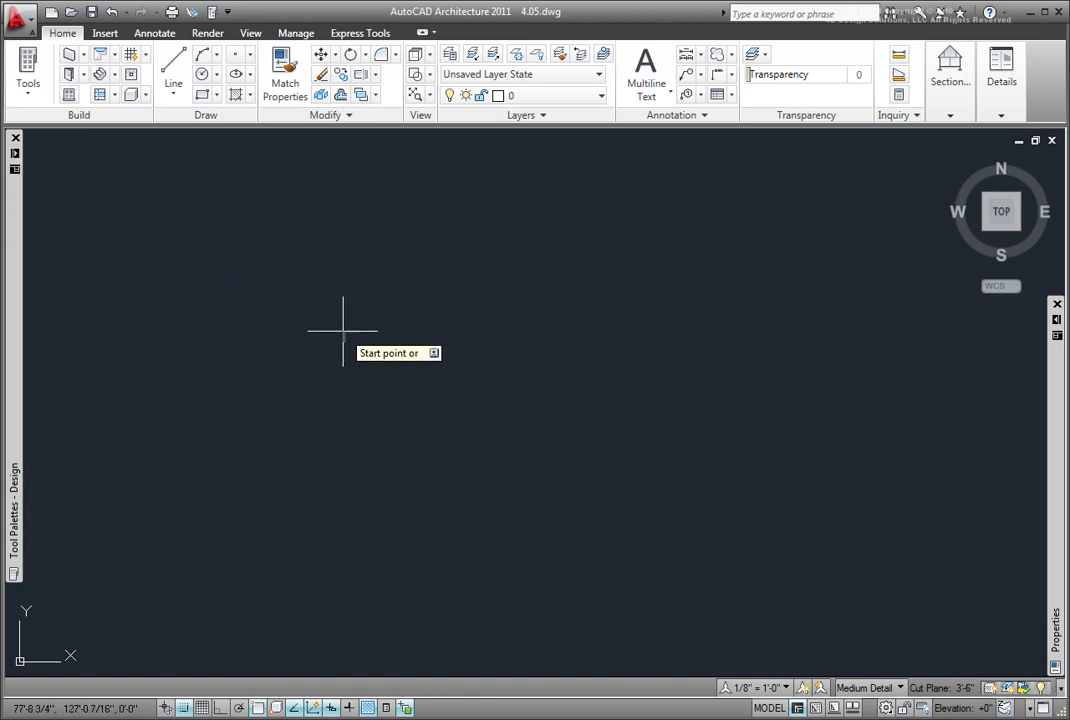
key("Down")
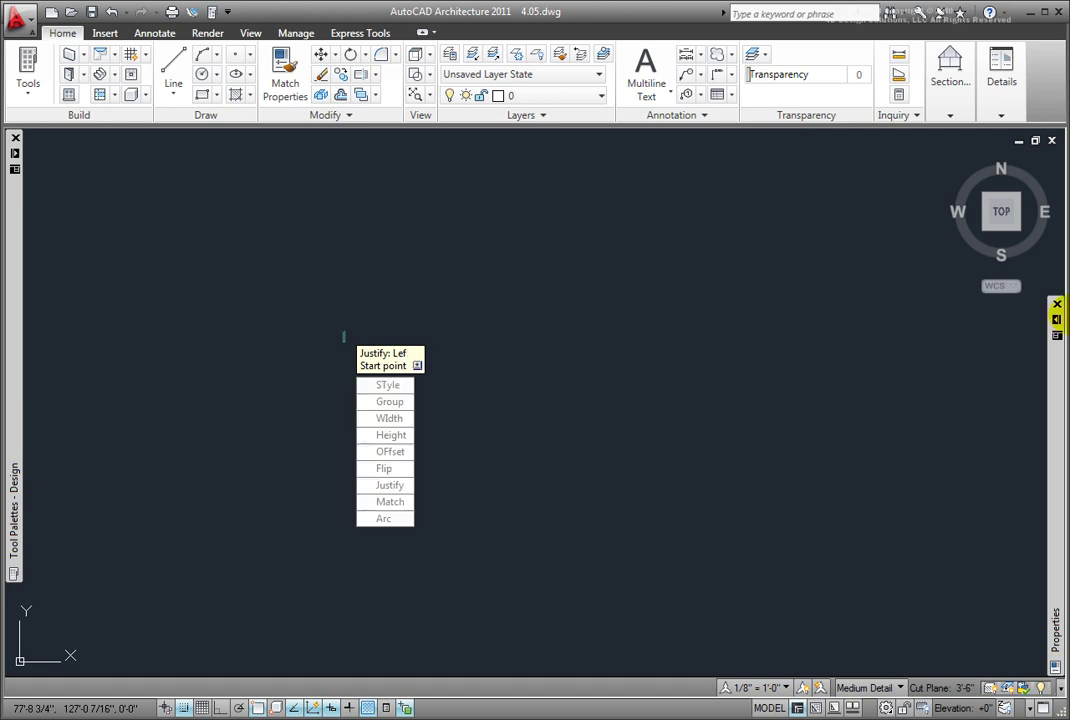
key("Escape")
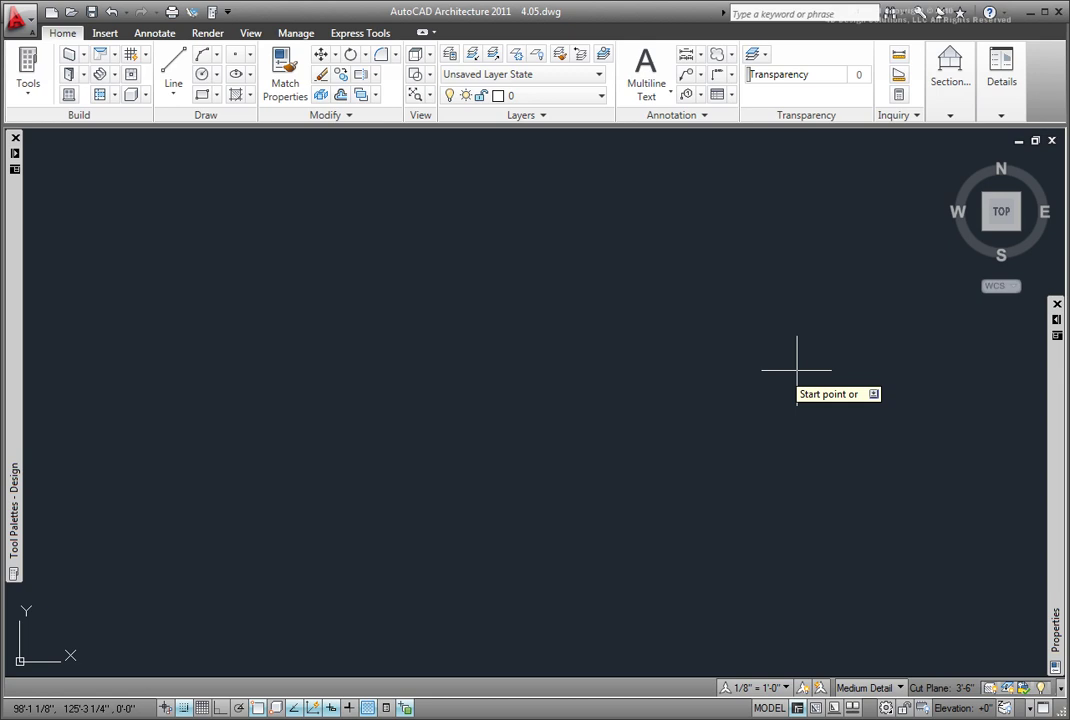
Keep the pending wall's segment type as Line and its justification as Right.
mouse_move(1058, 328)
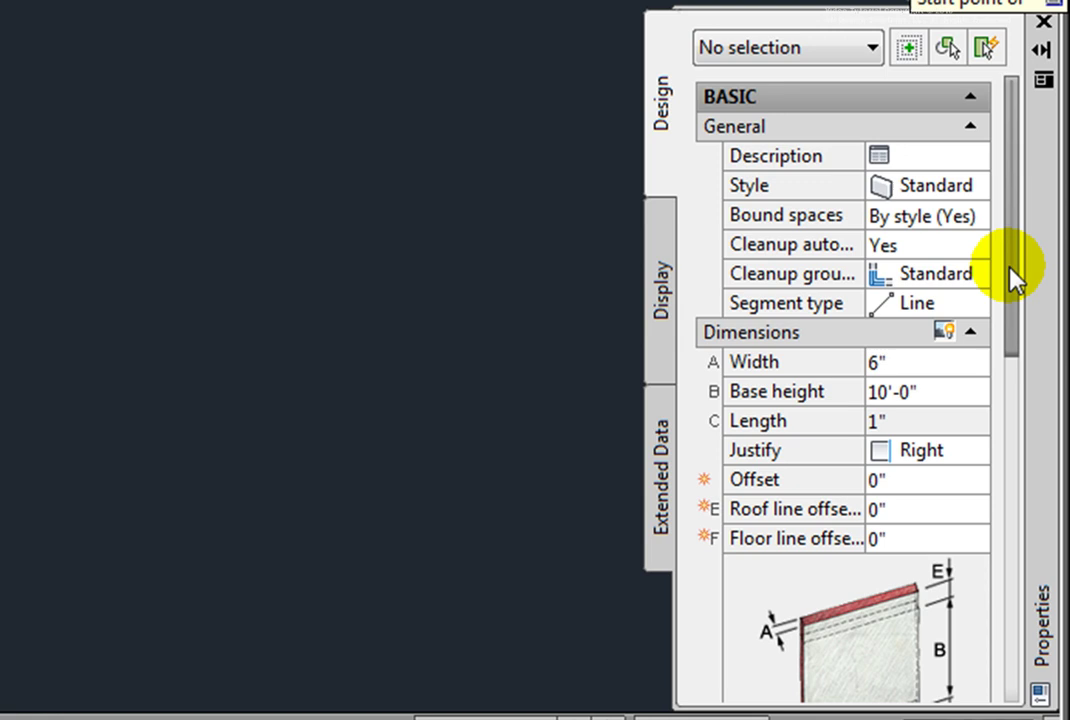
left_click(983, 300)
left_click(981, 302)
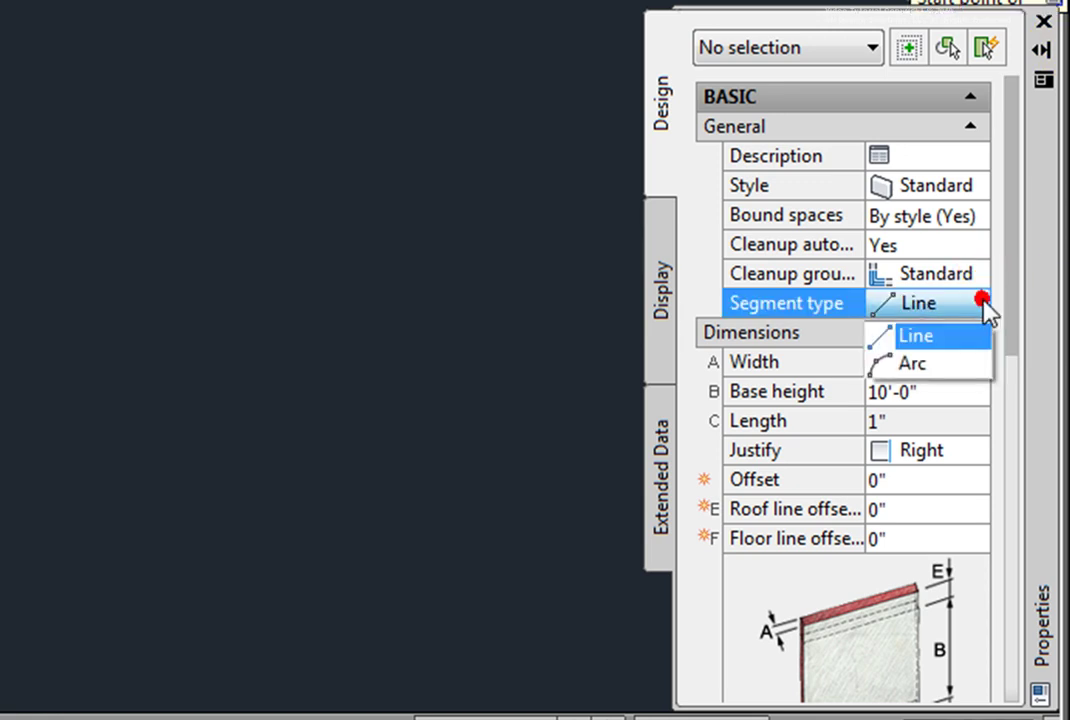
left_click(981, 302)
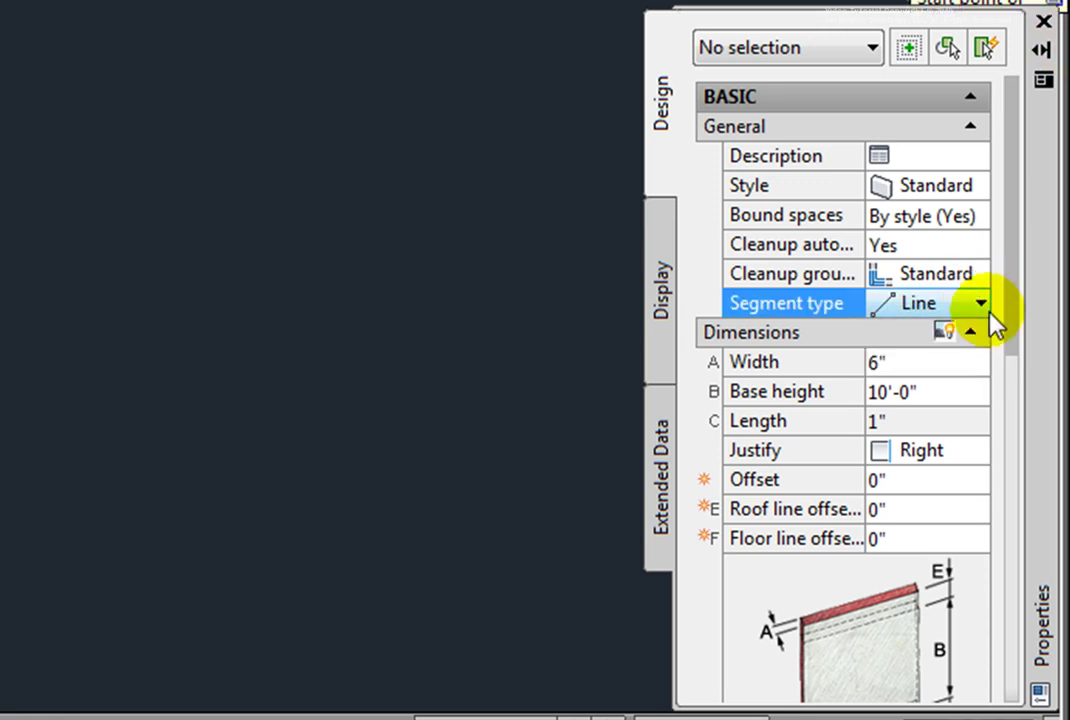
left_click_drag(1008, 335, 1022, 435)
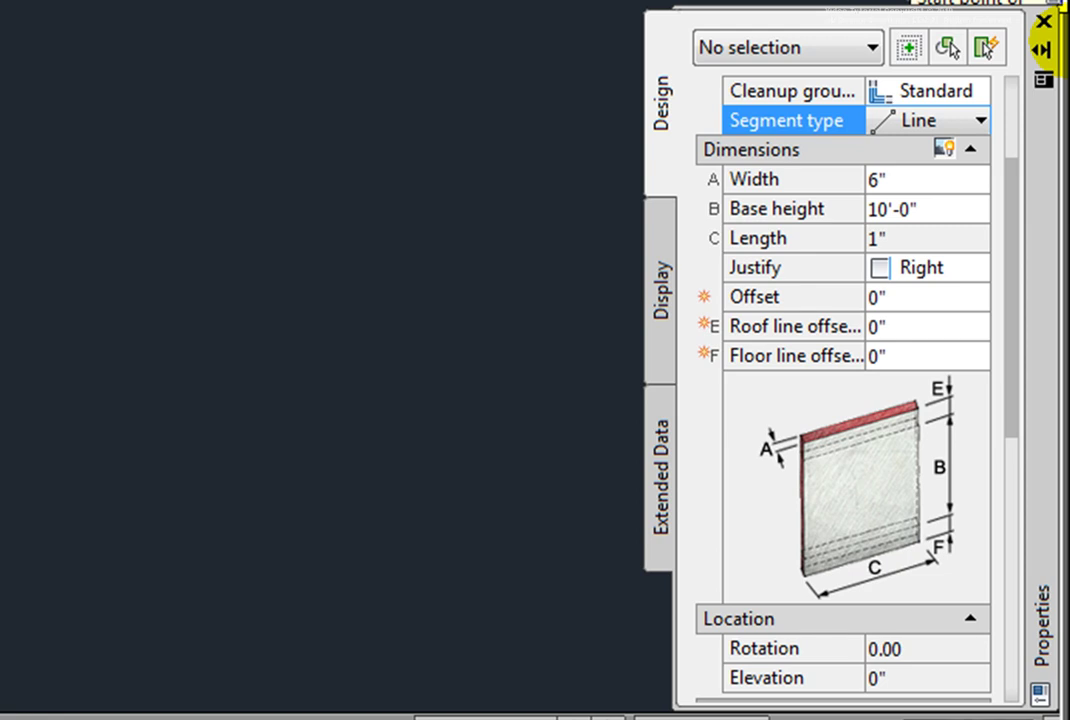
left_click(972, 266)
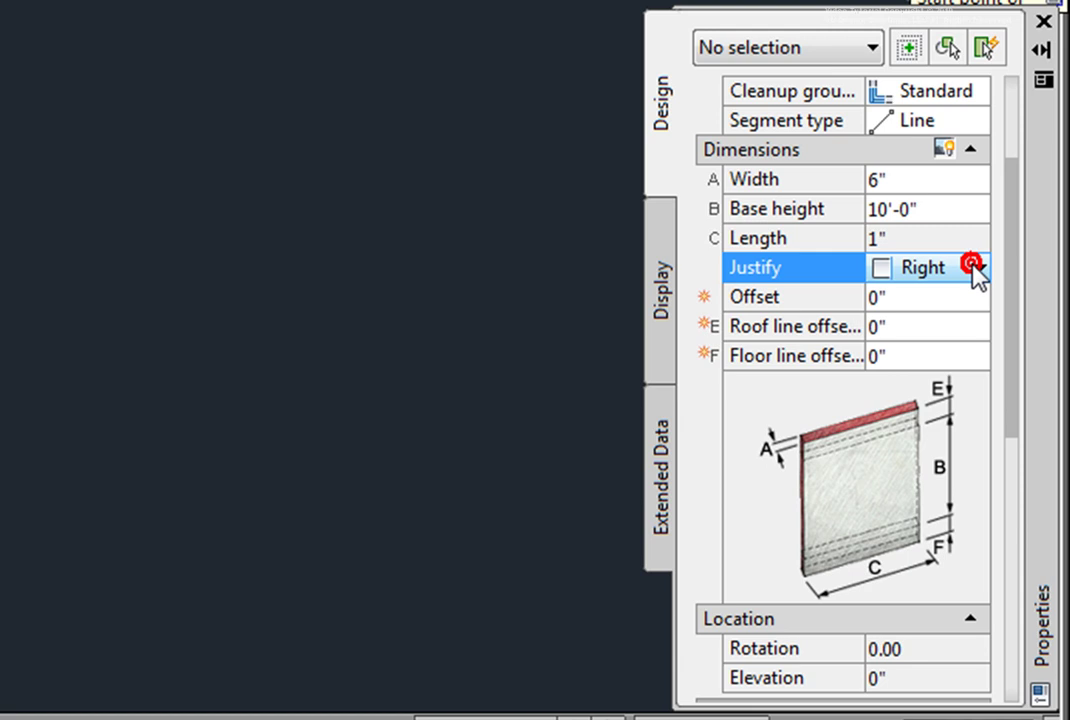
left_click(978, 268)
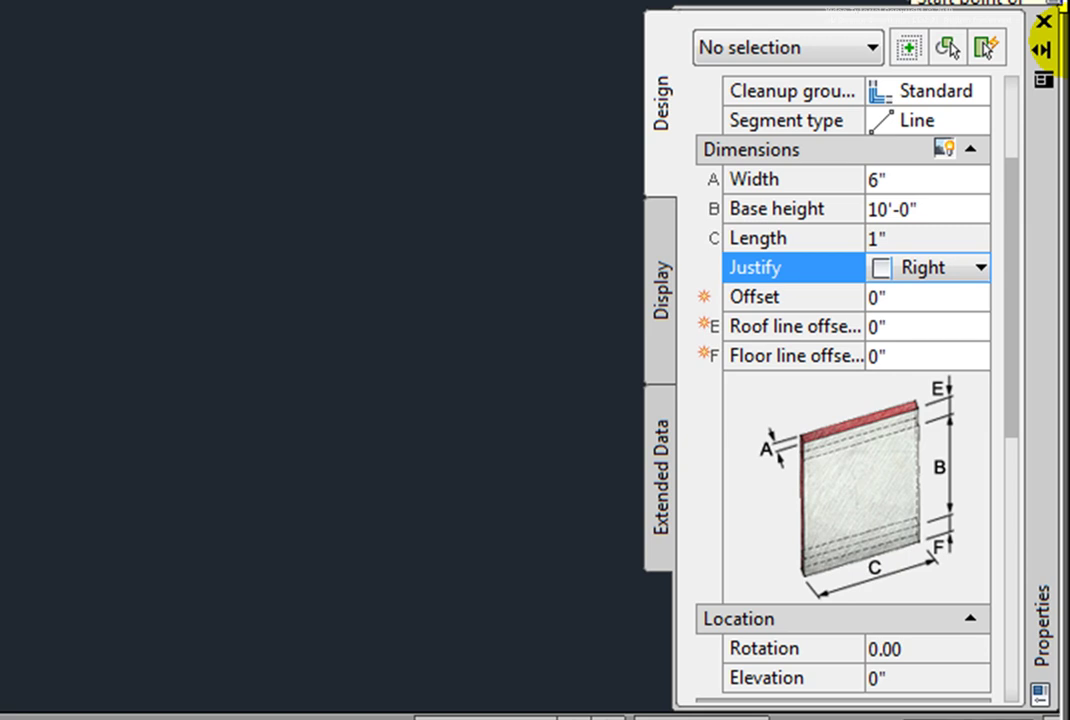
Scroll down to the wall's cleanup settings and auto-hide the Properties palette.
left_click_drag(1015, 360, 1021, 510)
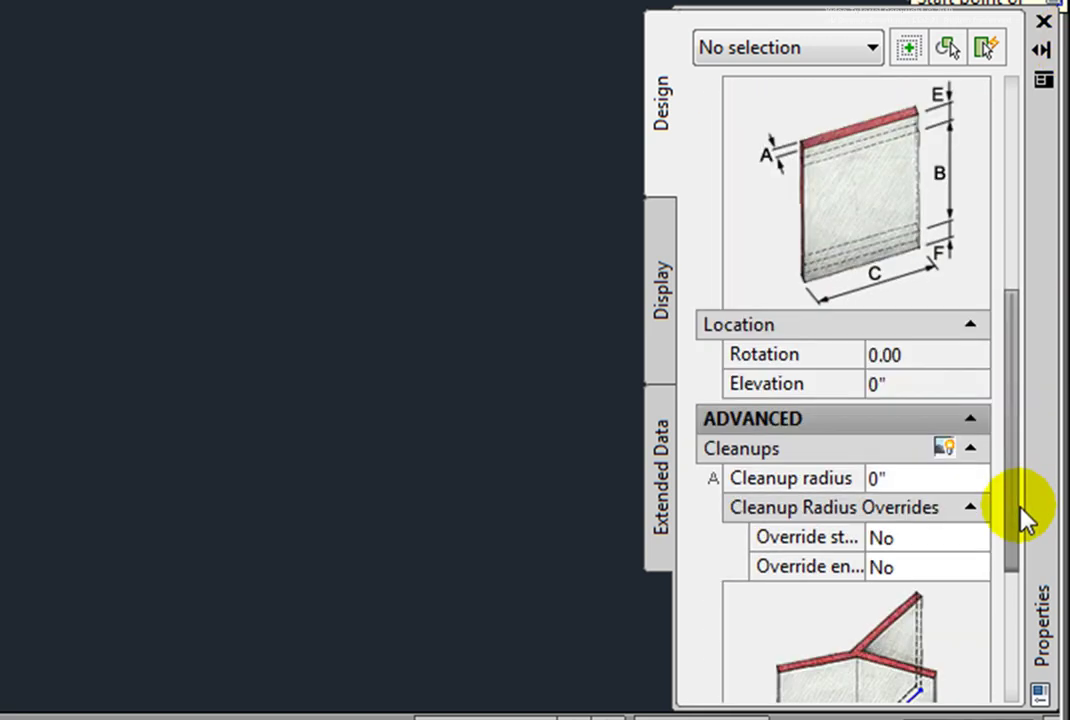
left_click(1013, 562)
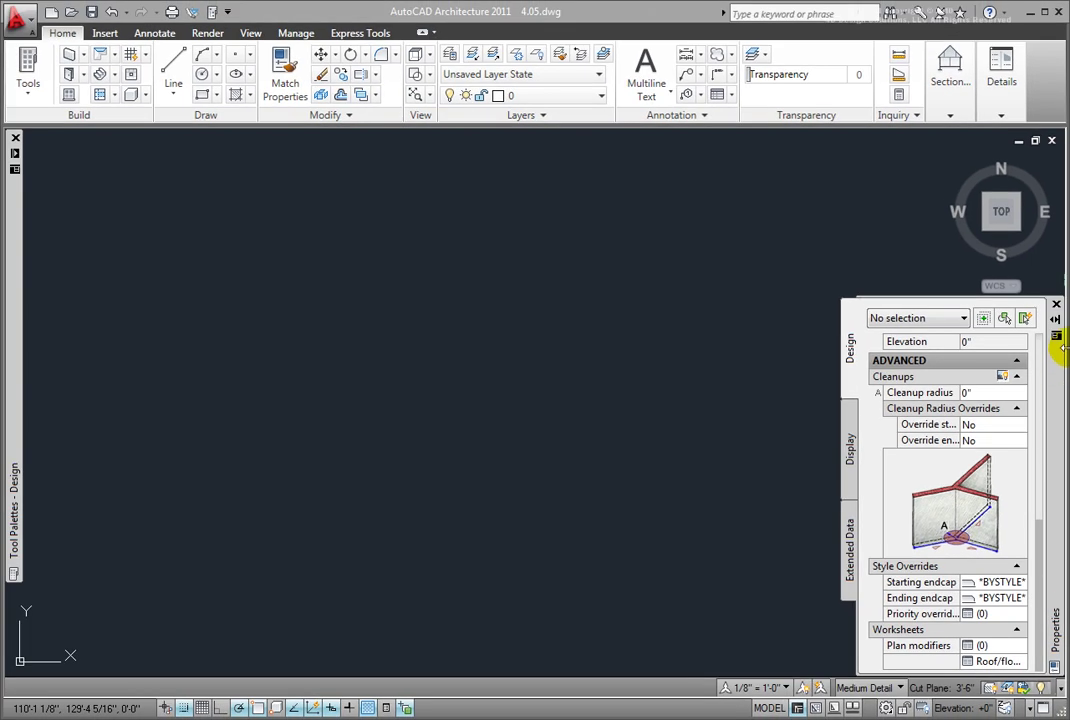
left_click(1056, 316)
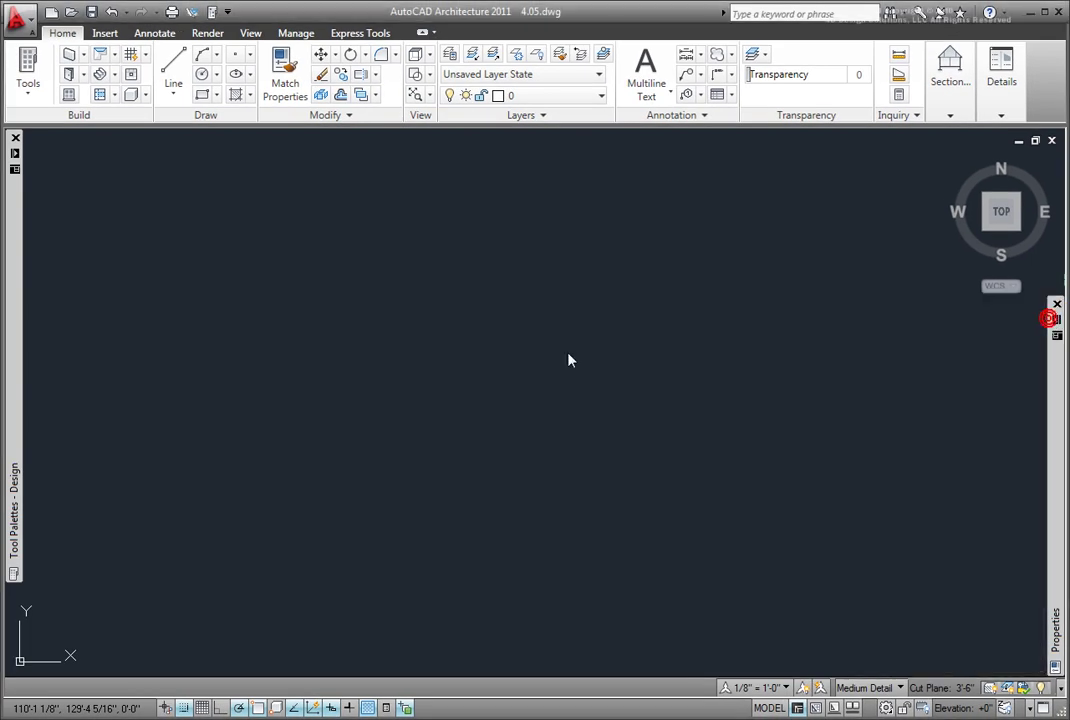
Draw a straight horizontal wall about 20'-7 1/2" long across the drawing.
key("l")
key("Return")
left_click(266, 366)
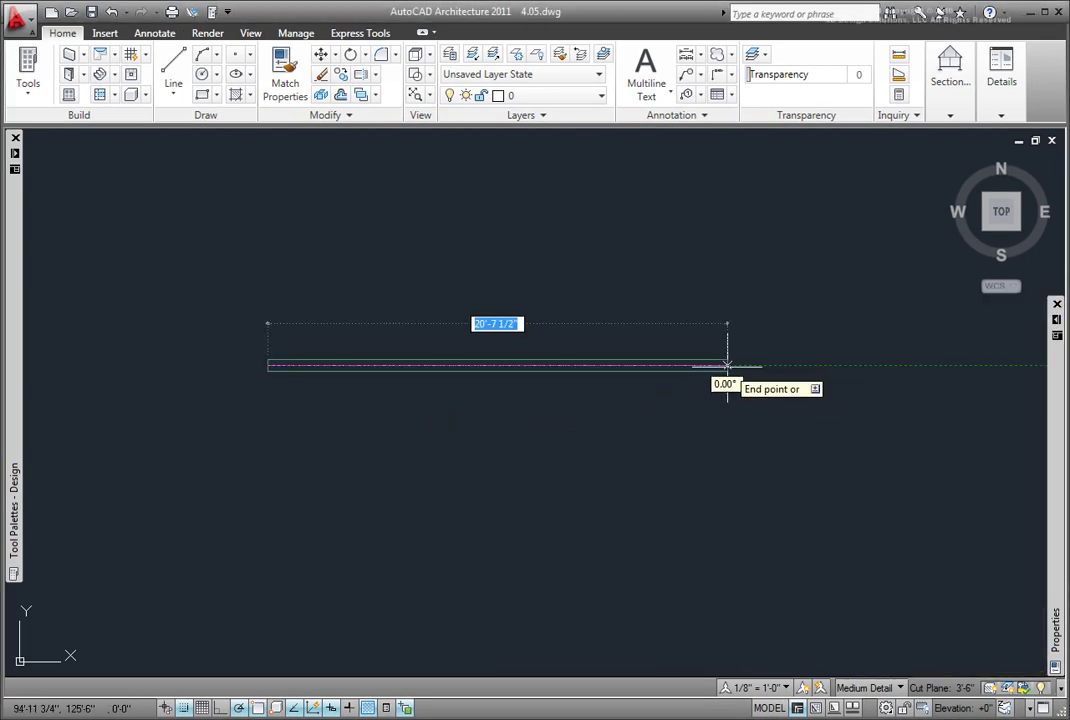
left_click(728, 366)
key("Return")
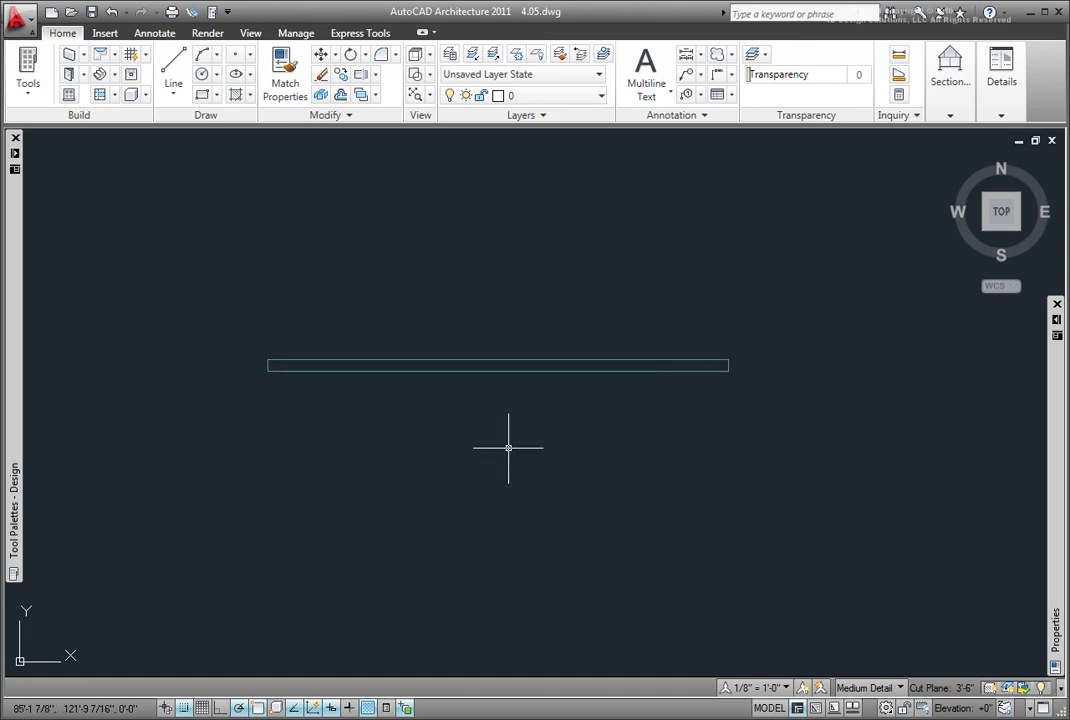
Start a 3'-0" x 7'-0" door on the wall, keeping Measure to at Inside of frame.
mouse_move(19, 232)
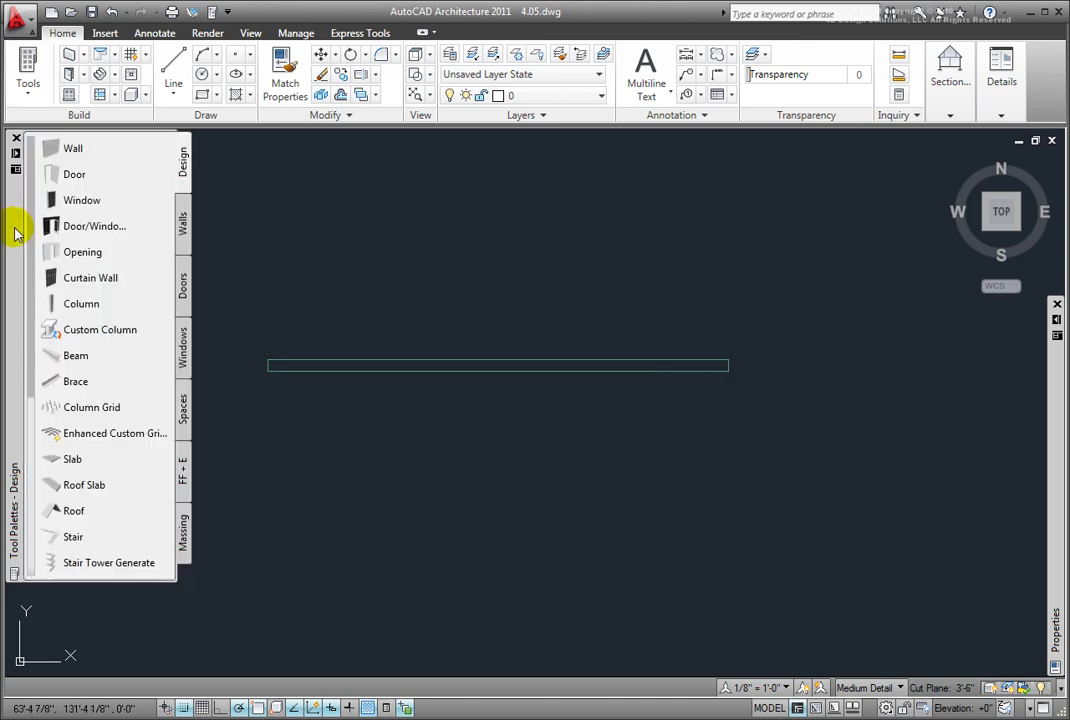
left_click(62, 180)
left_click(432, 366)
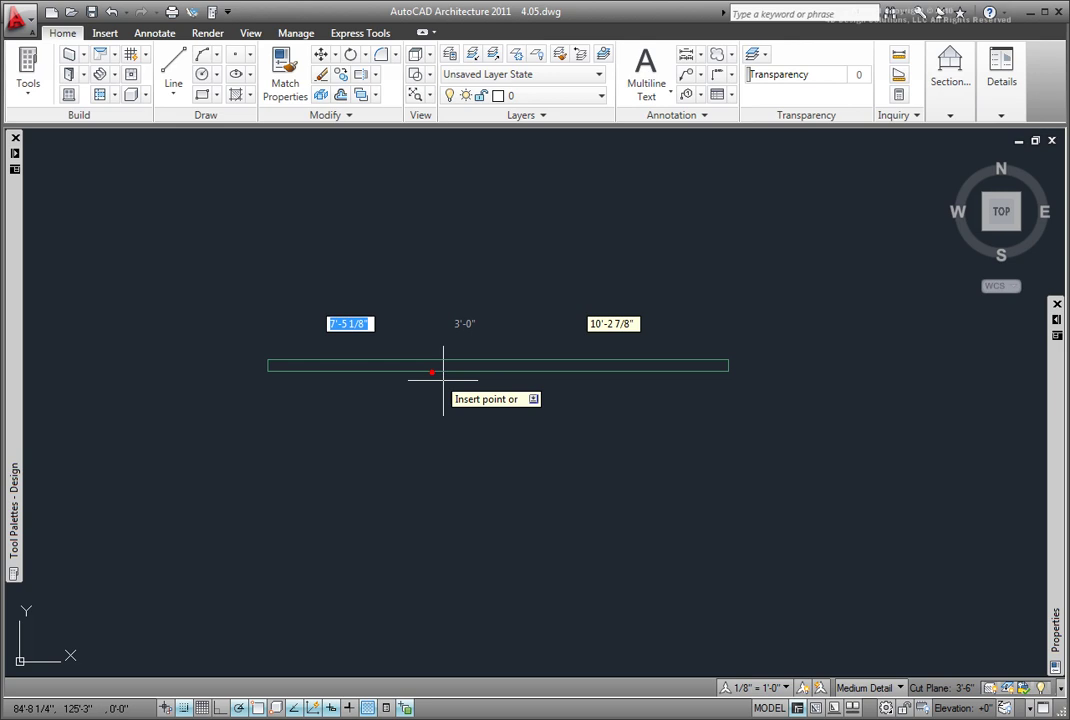
mouse_move(1054, 315)
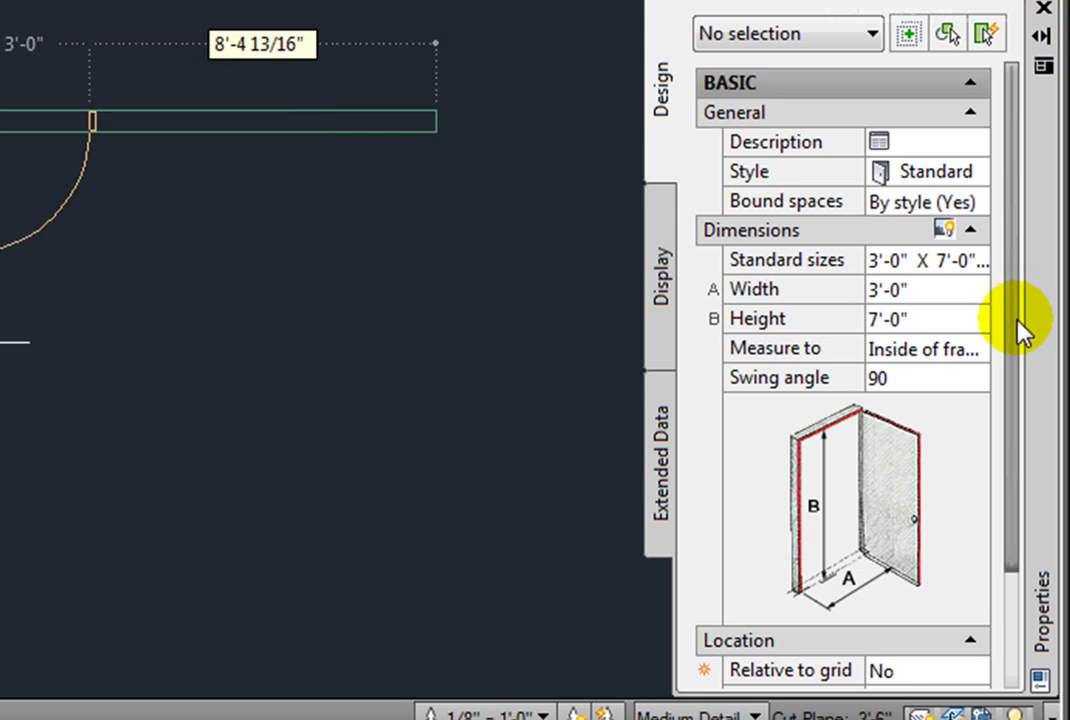
left_click(986, 352)
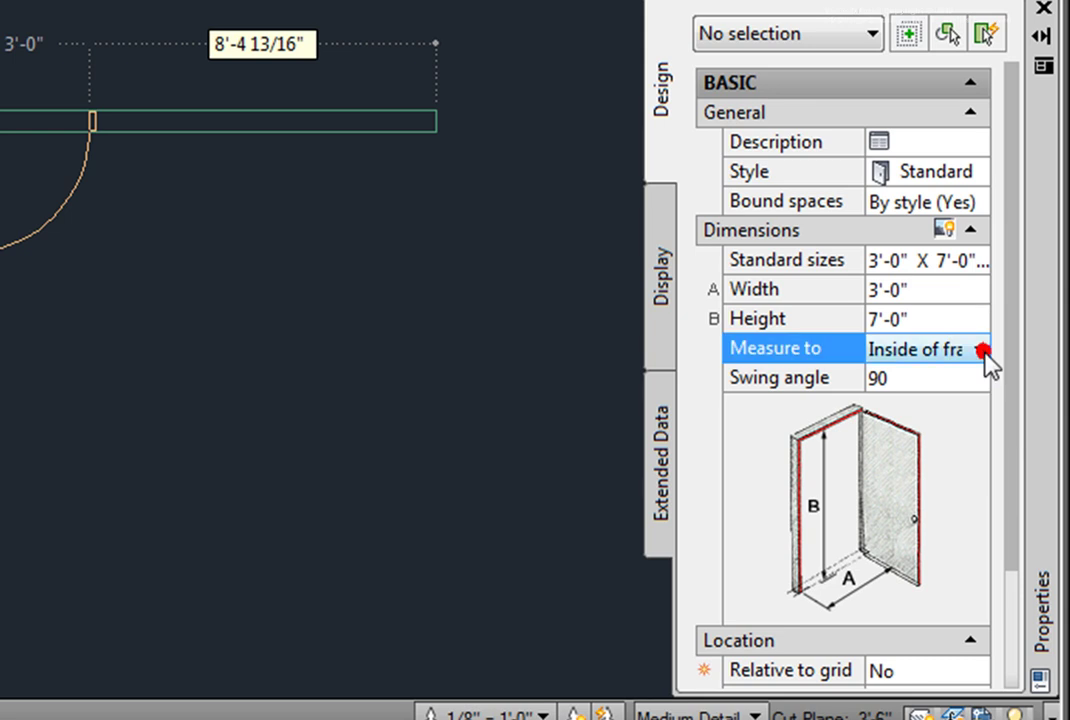
left_click(985, 352)
left_click(985, 352)
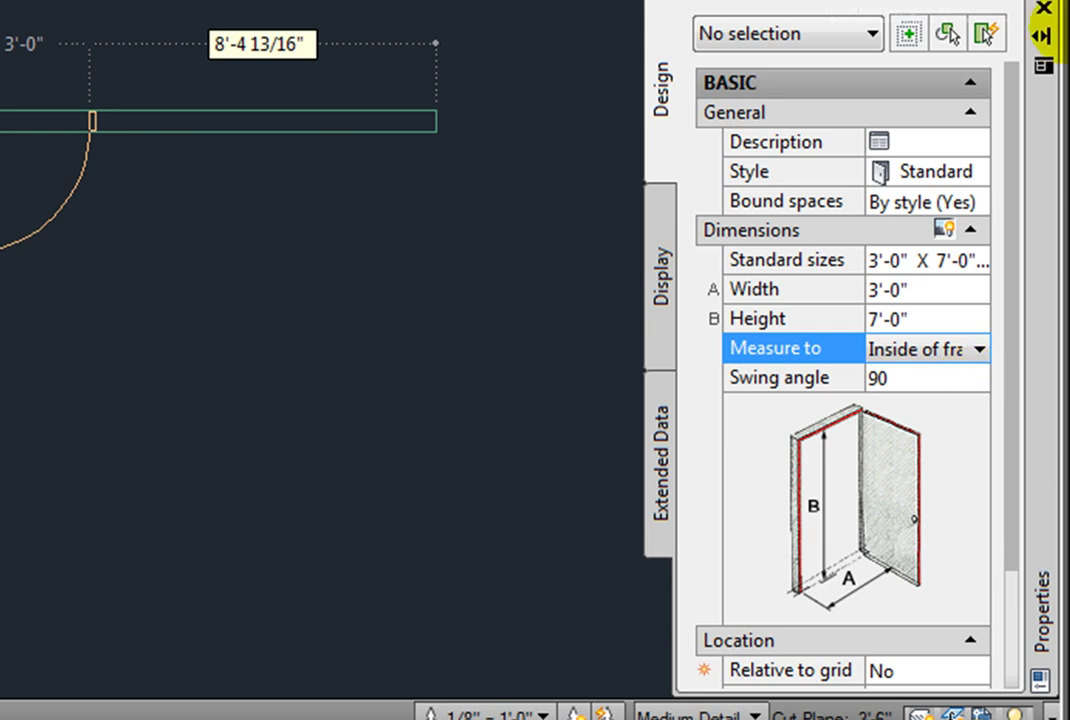
scroll(1008, 531, "down", 3)
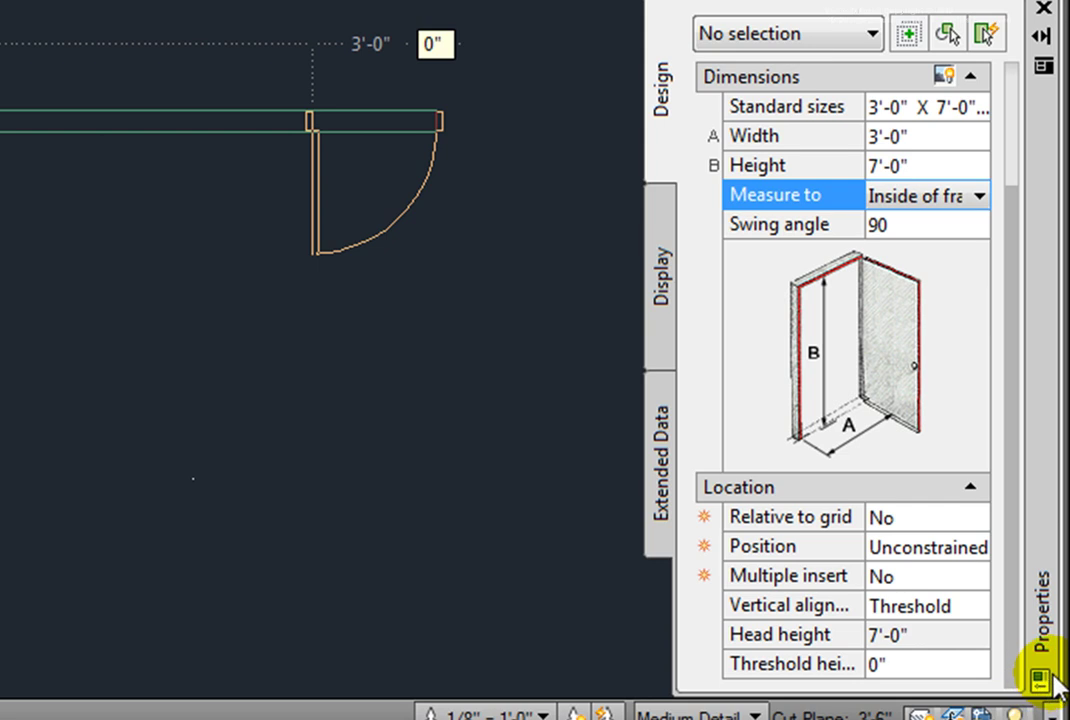
Try the door's Position as Offset, then set it back to Unconstrained.
left_click(978, 550)
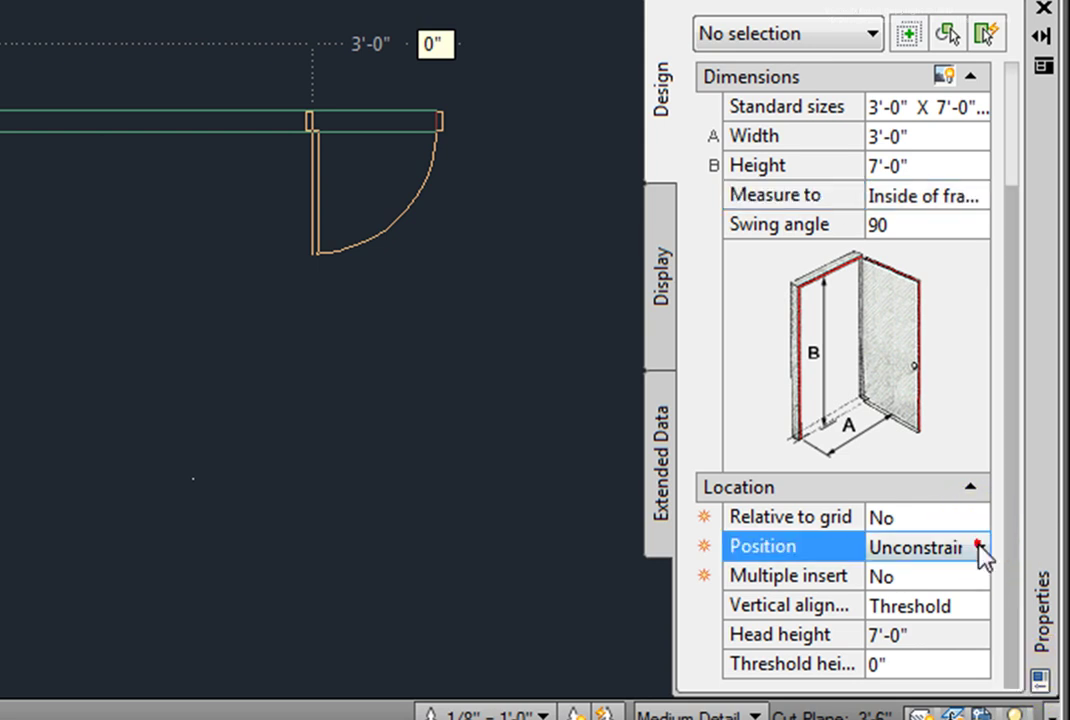
left_click(978, 548)
left_click(963, 577)
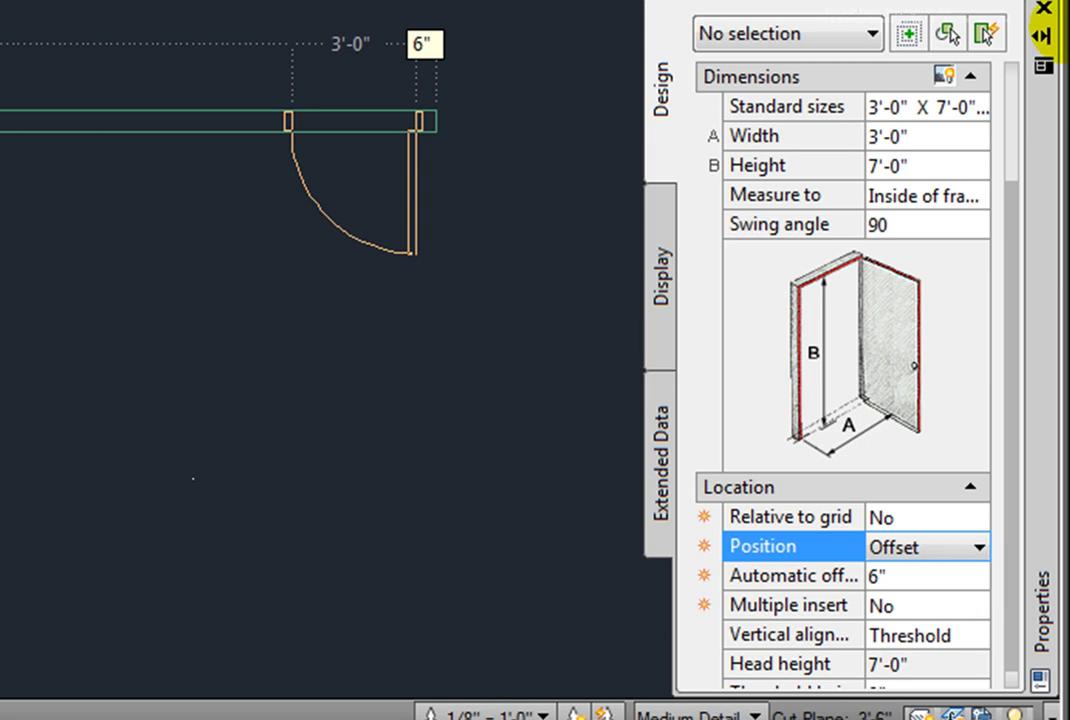
left_click(975, 548)
left_click(950, 623)
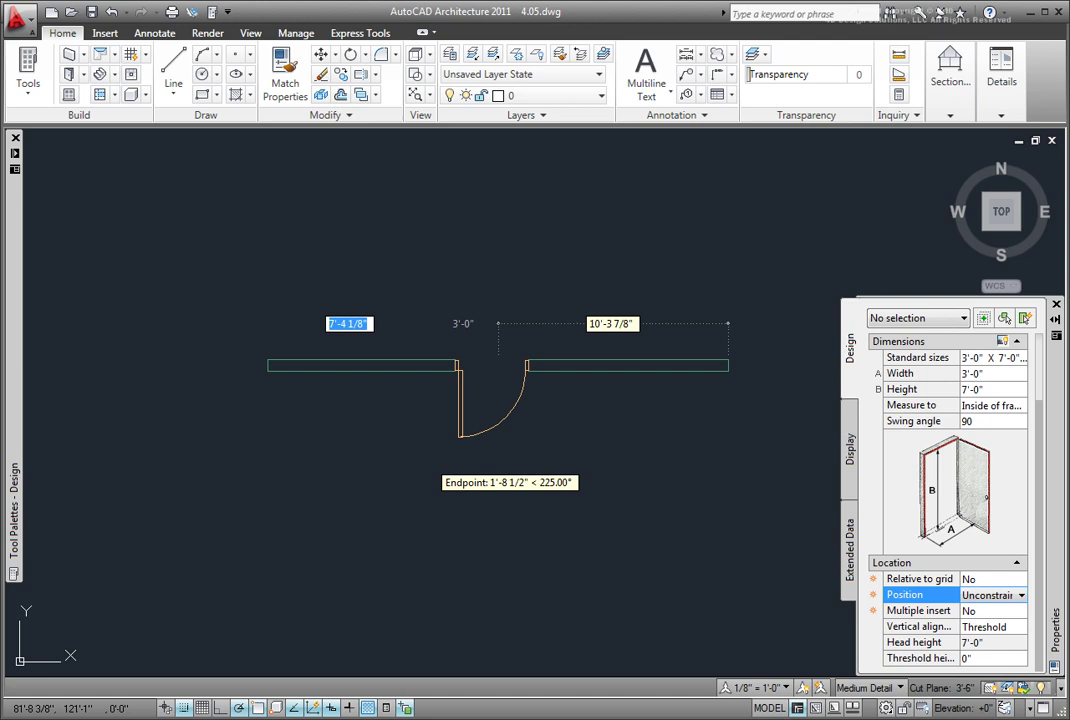
Place the door in the wall, then set an 18" x 36" furnishing block just below it.
left_click(433, 420)
key("Return")
mouse_move(14, 354)
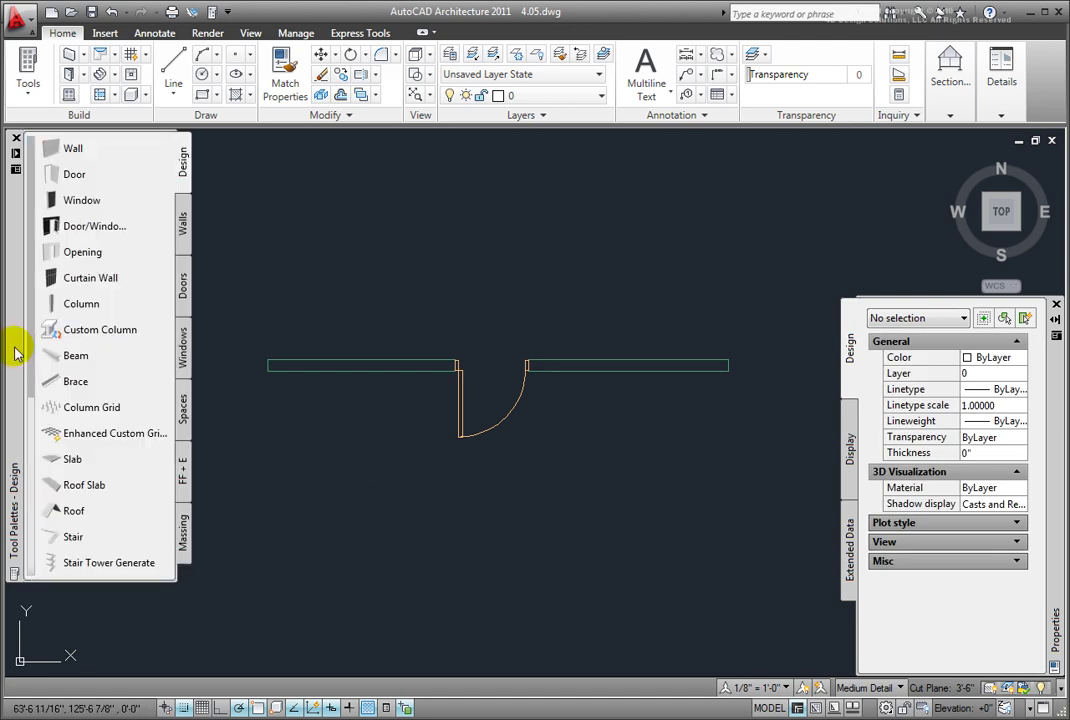
left_click(190, 478)
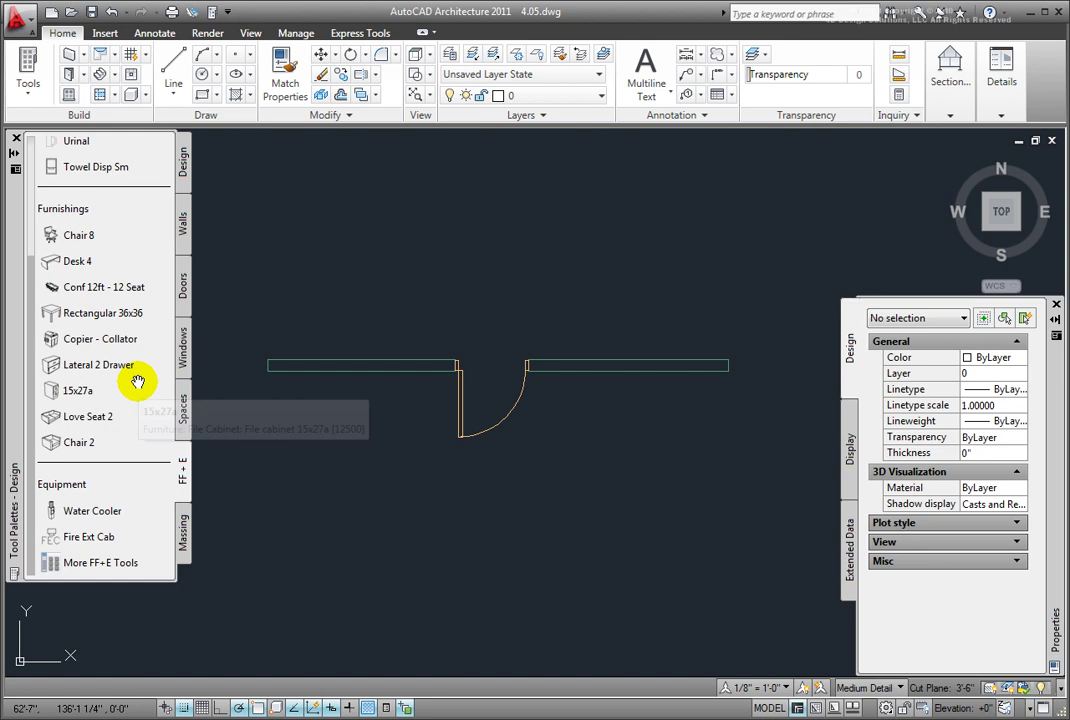
left_click(86, 365)
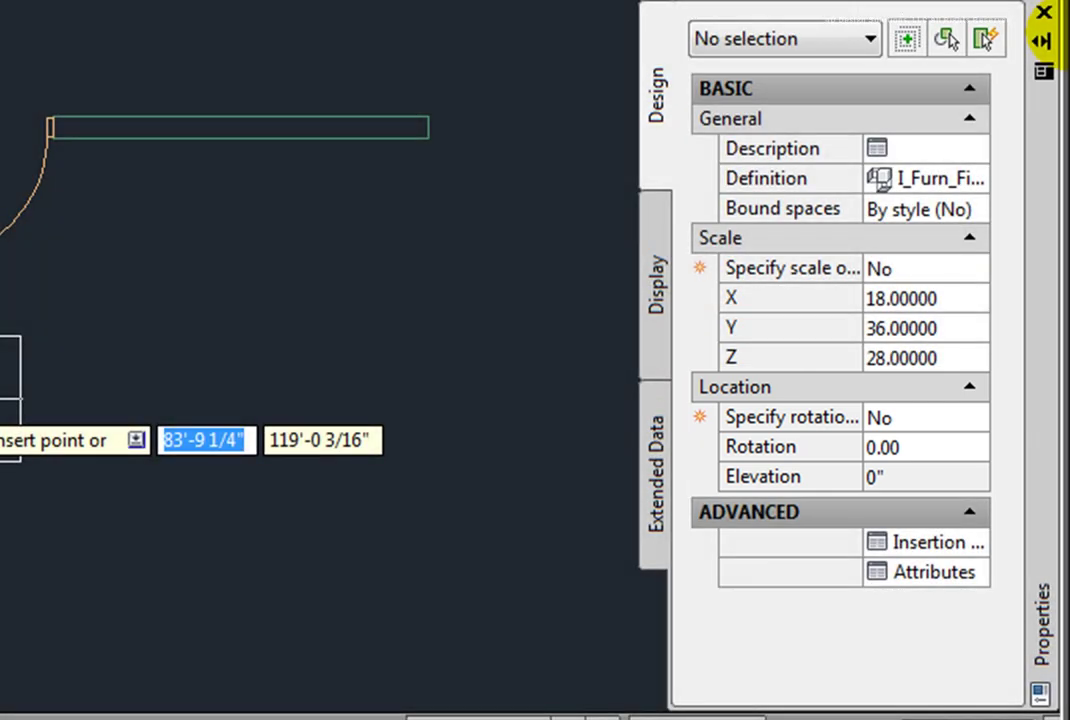
key("Escape")
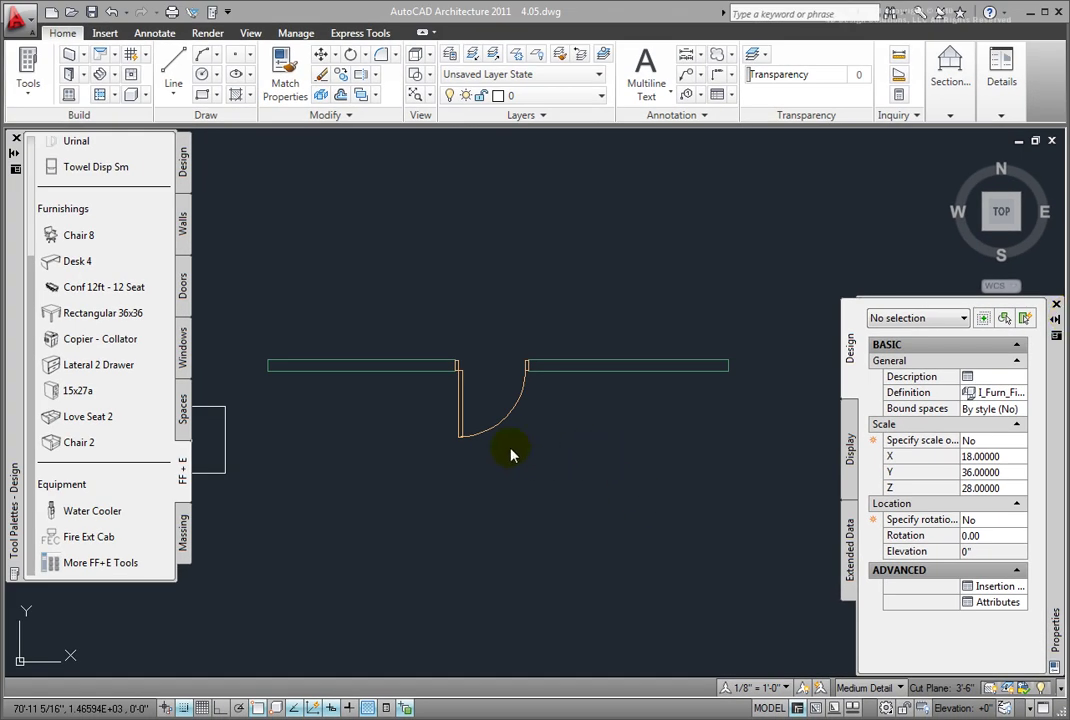
left_click(557, 446)
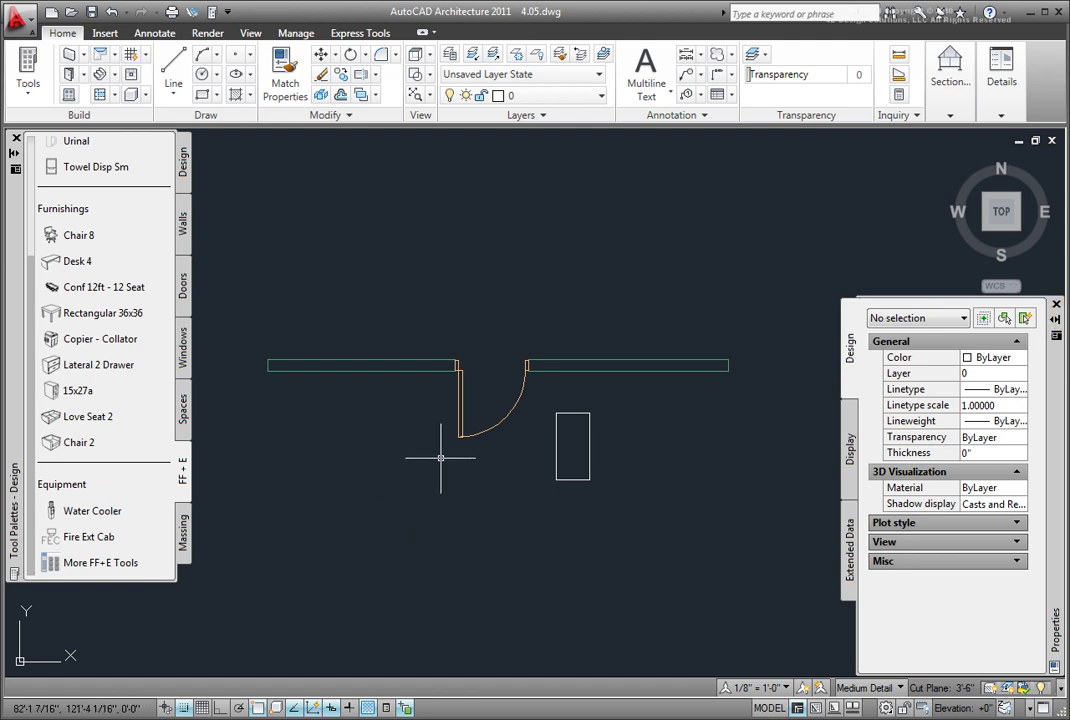
Change the upper-wall door's swing angle from 90 to 45 degrees.
left_click(493, 430)
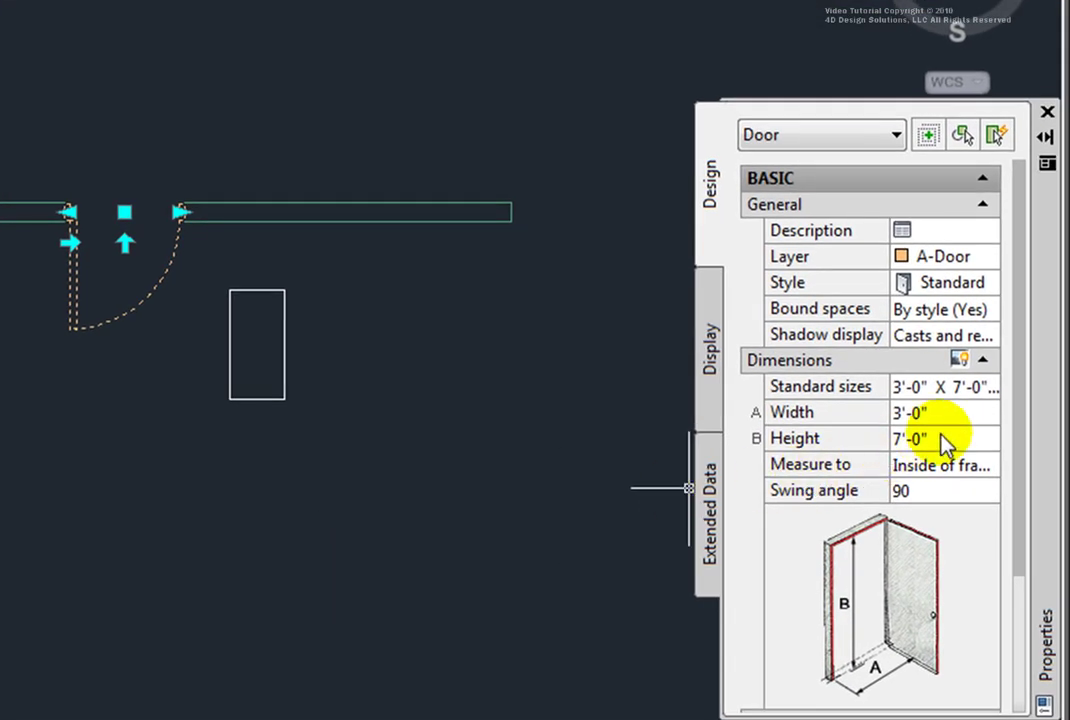
left_click(950, 490)
type("45")
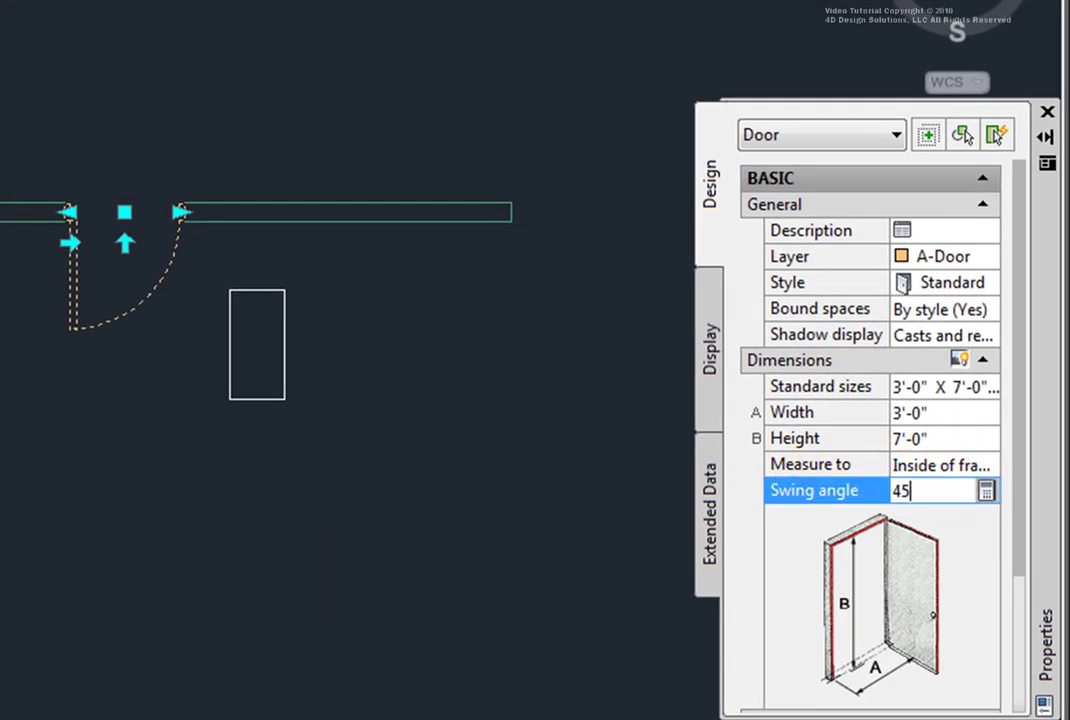
key("Return")
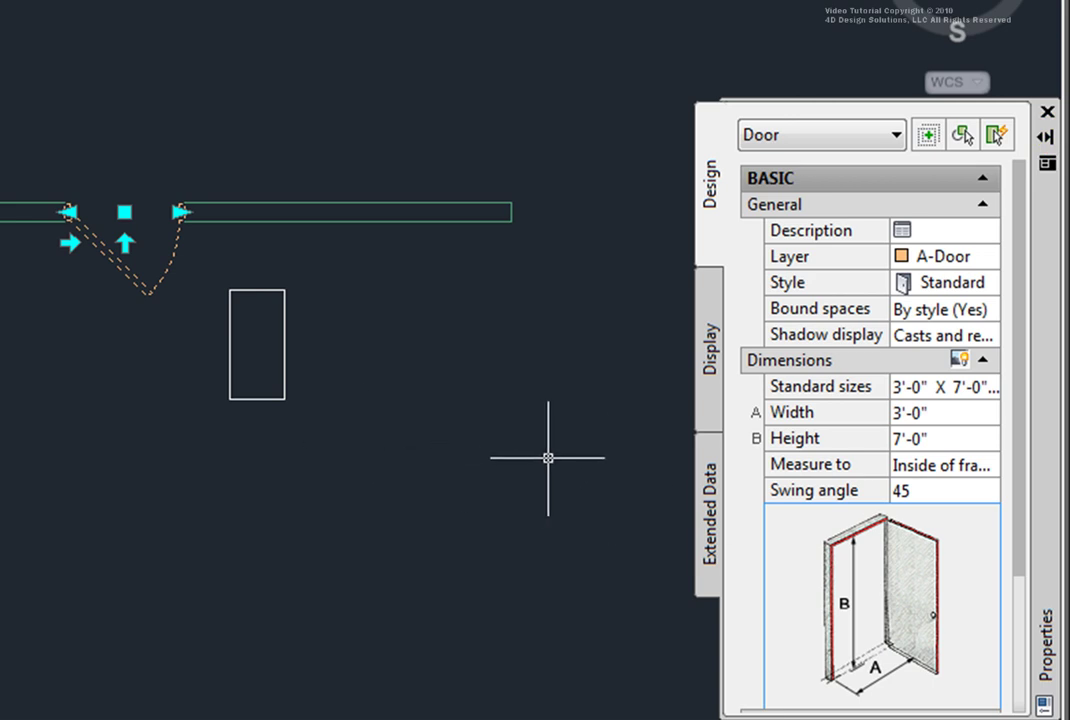
left_click(721, 385)
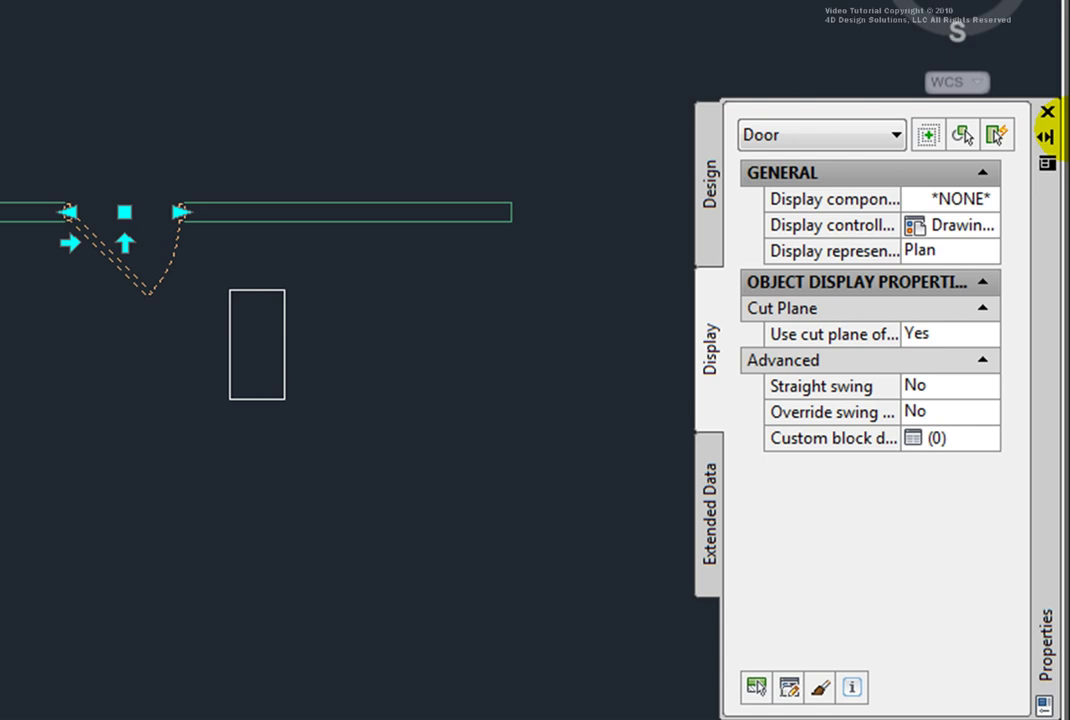
Give the door its own display override, controlled by This object.
left_click(985, 225)
left_click(891, 256)
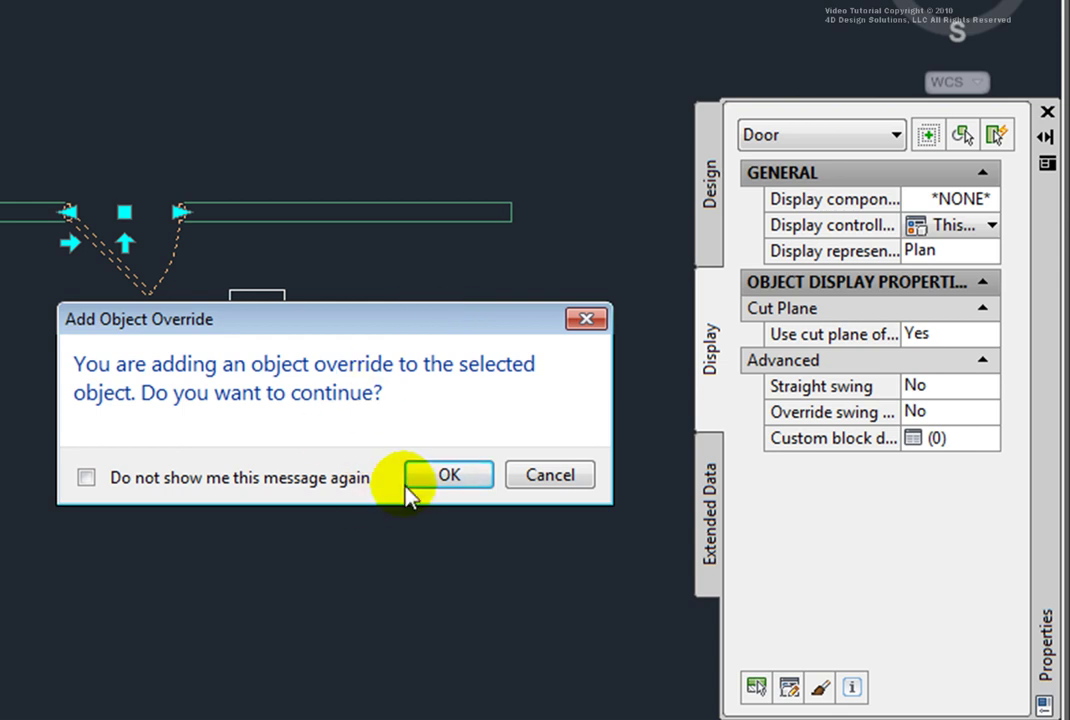
left_click(449, 477)
Set the door's Swing component colour to Blue and deselect the door.
left_click(993, 203)
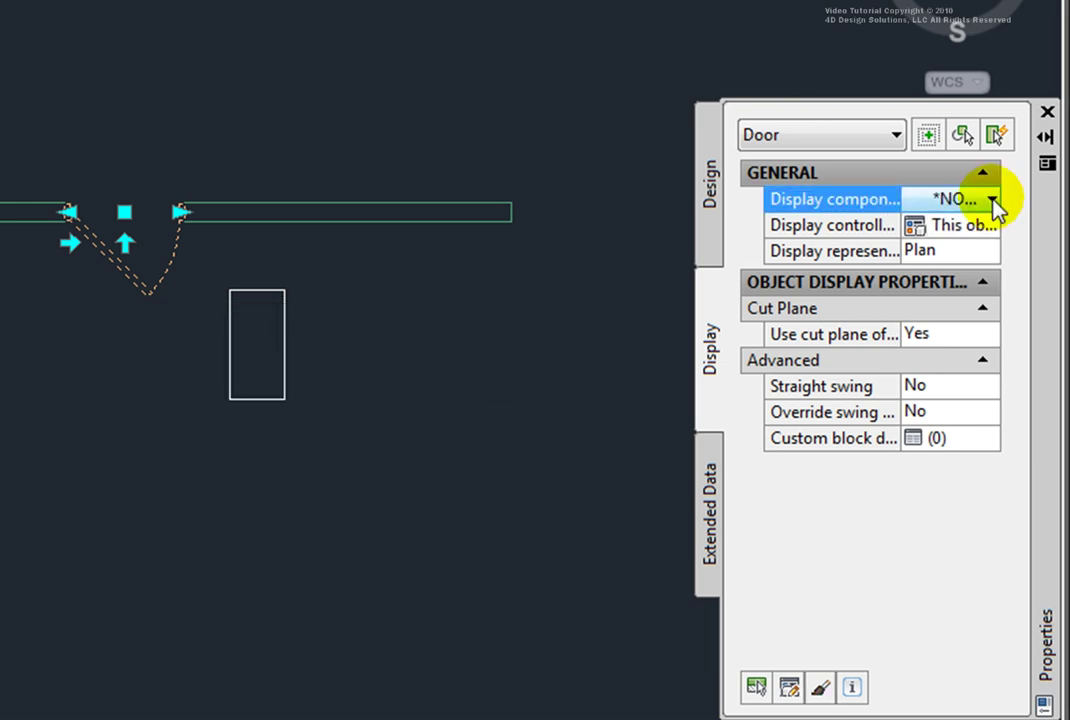
left_click(993, 201)
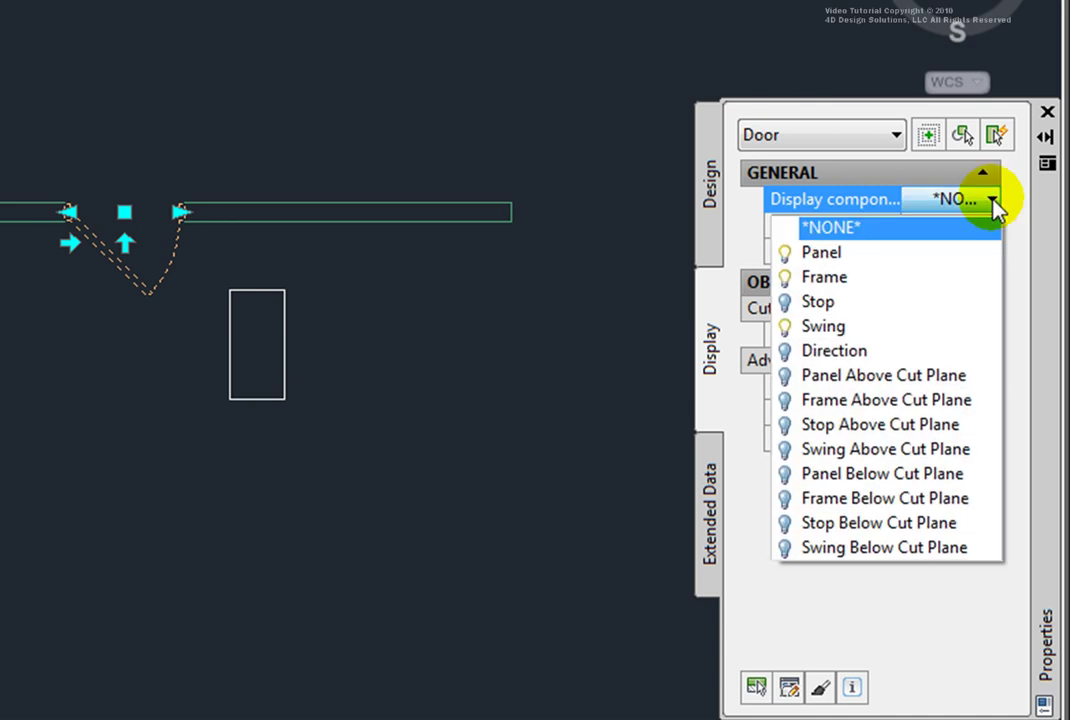
left_click(905, 326)
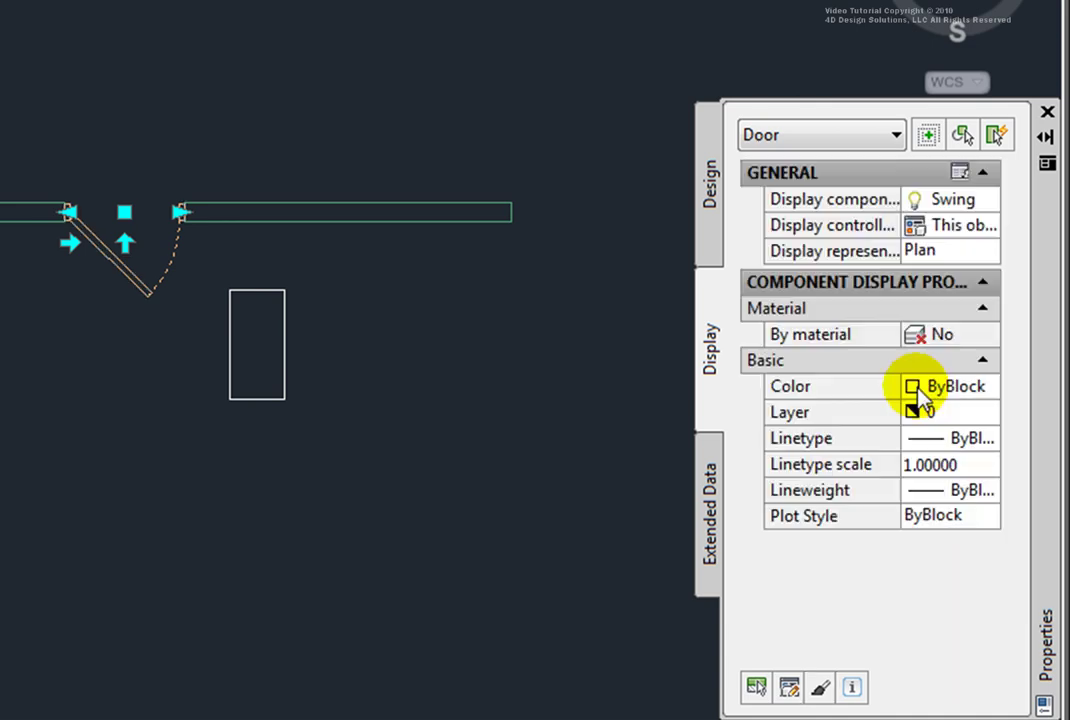
left_click(982, 390)
left_click(988, 387)
left_click(946, 540)
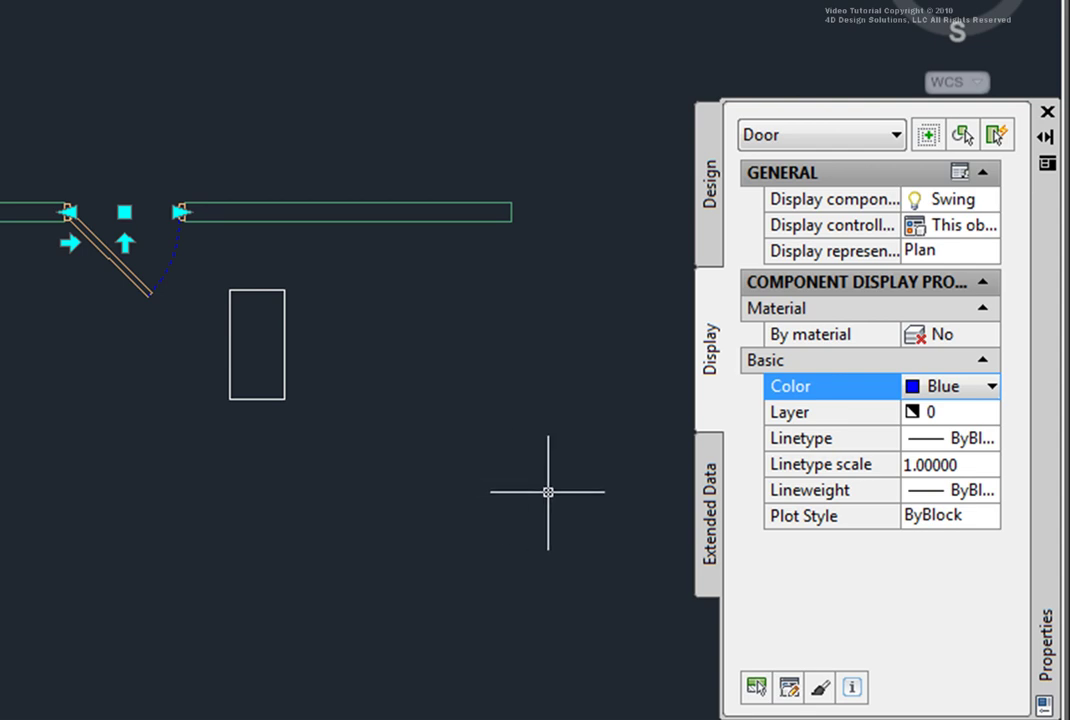
left_click(705, 527)
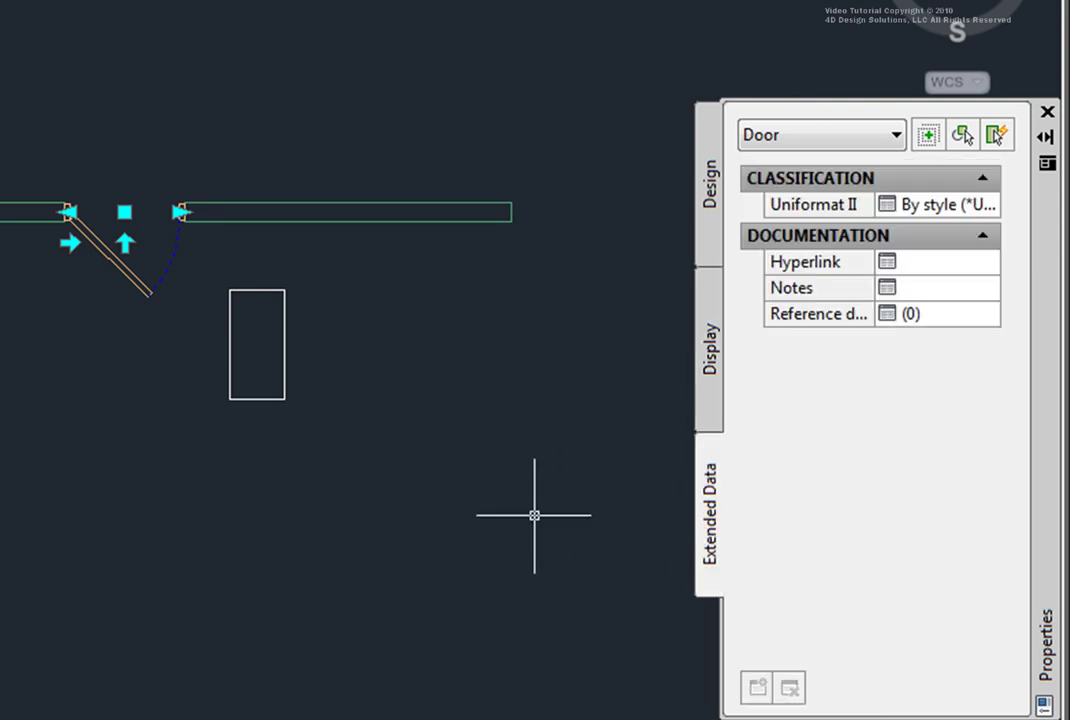
key("Escape")
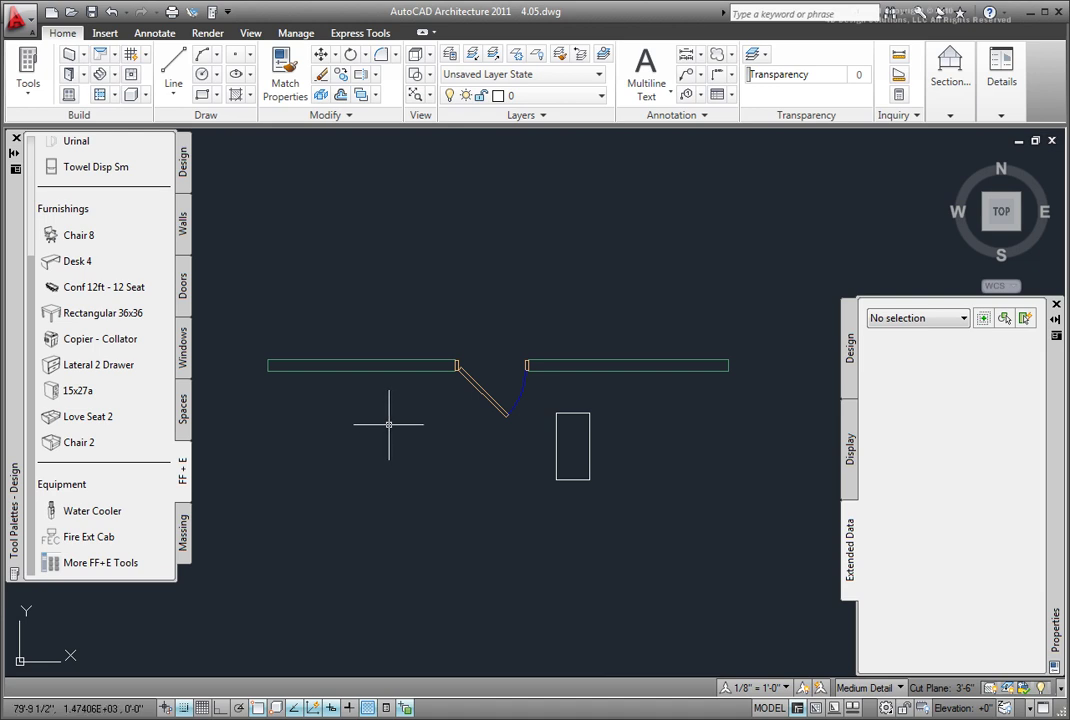
Draw a Stud-4 GWB-0.625 Each Side wall parallel below the first wall.
left_click(185, 226)
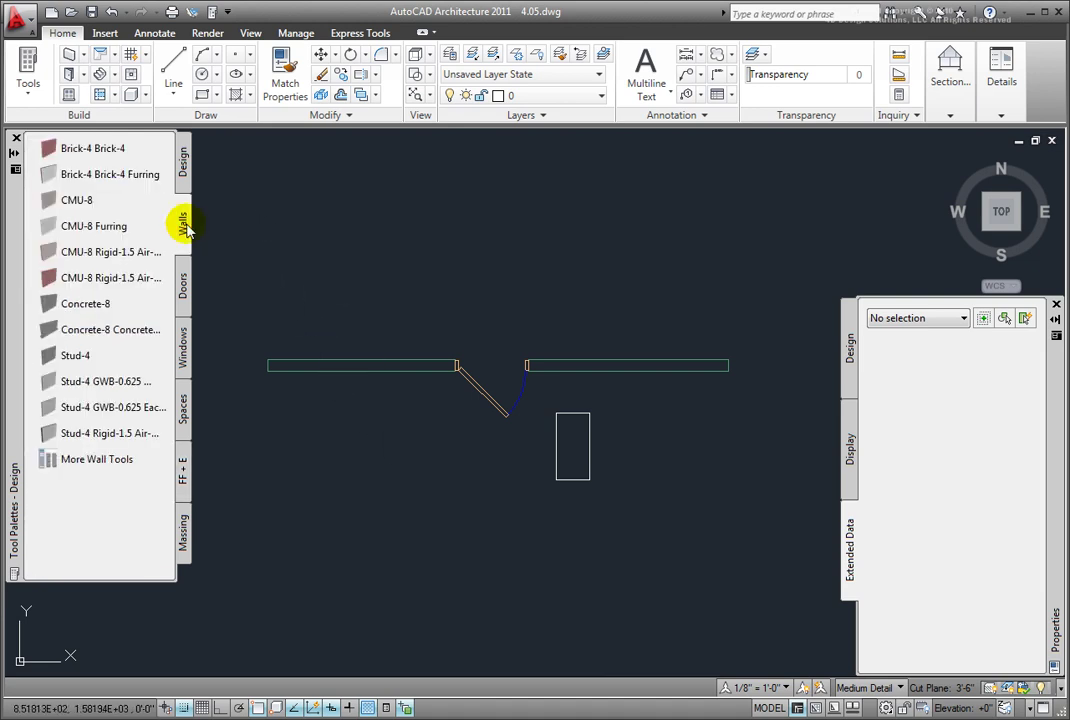
left_click(100, 410)
left_click(271, 517)
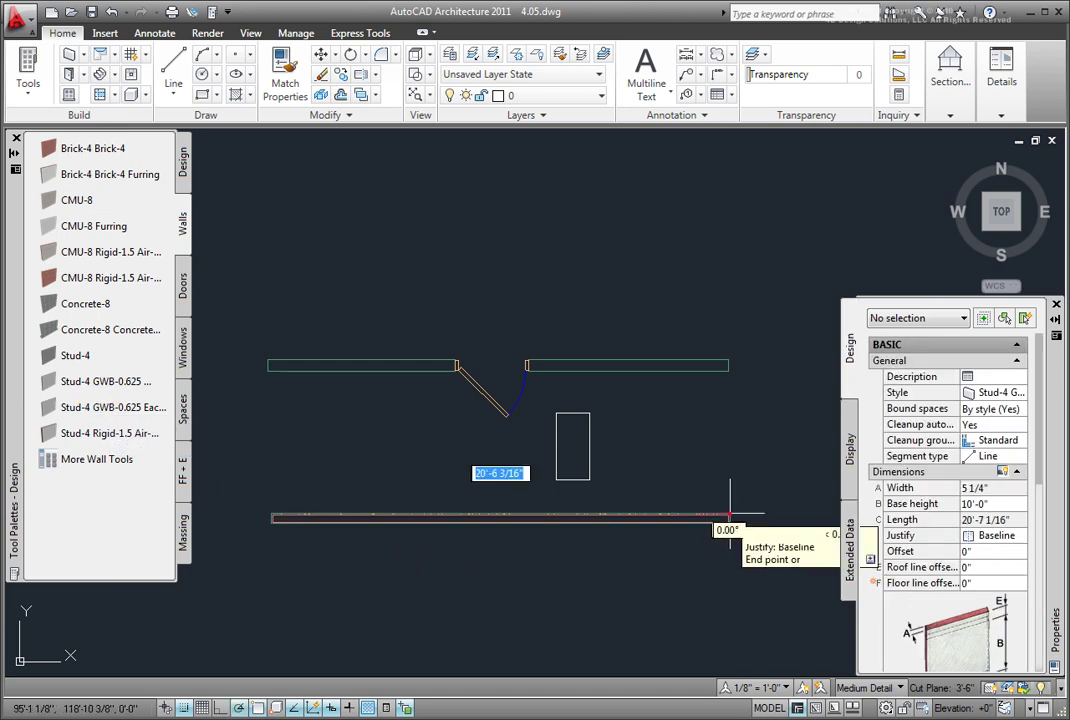
left_click(729, 515)
key("Return")
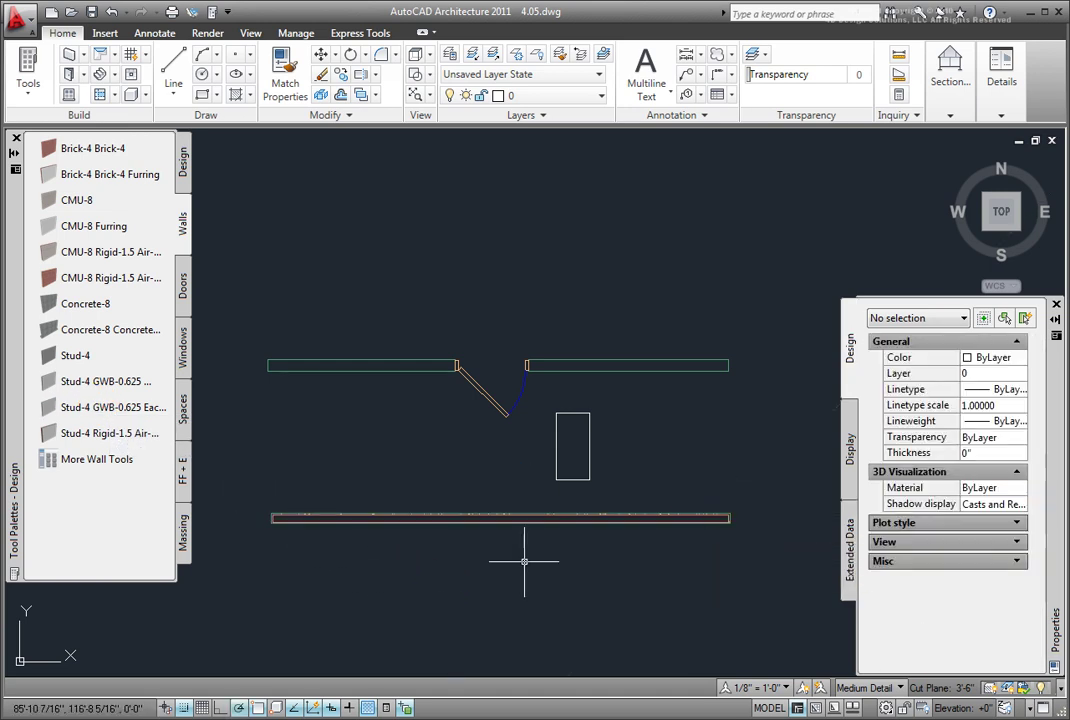
Review the lower wall's property sets on the Extended Data tab.
left_click(477, 520)
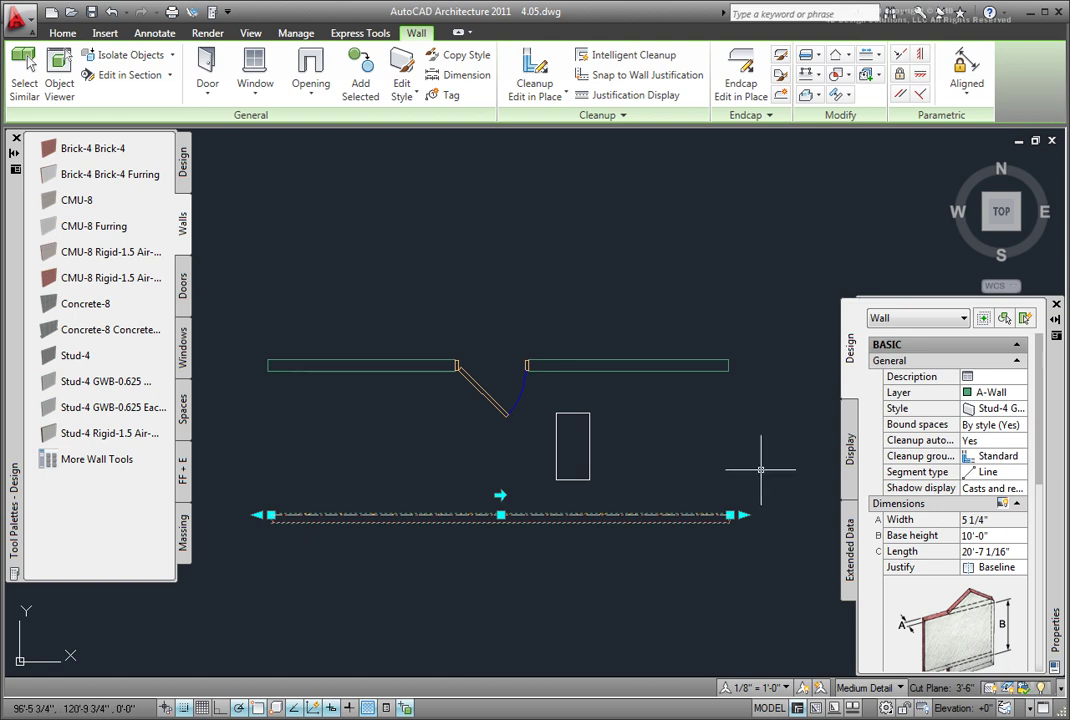
left_click(850, 546)
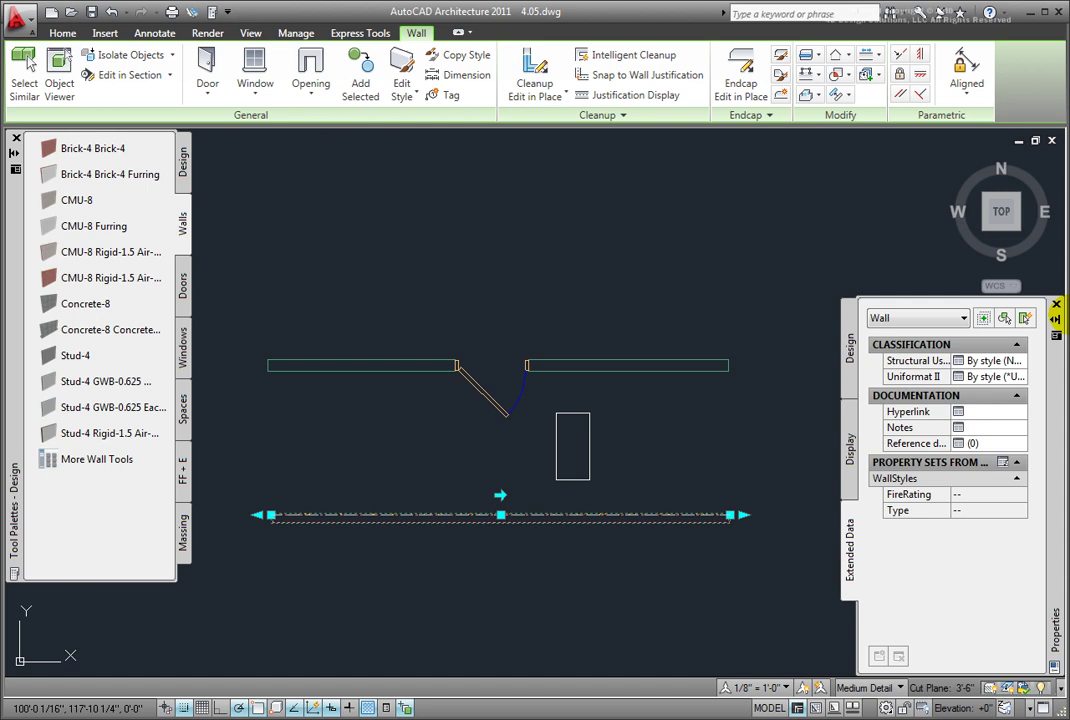
left_click(183, 285)
left_click(138, 328)
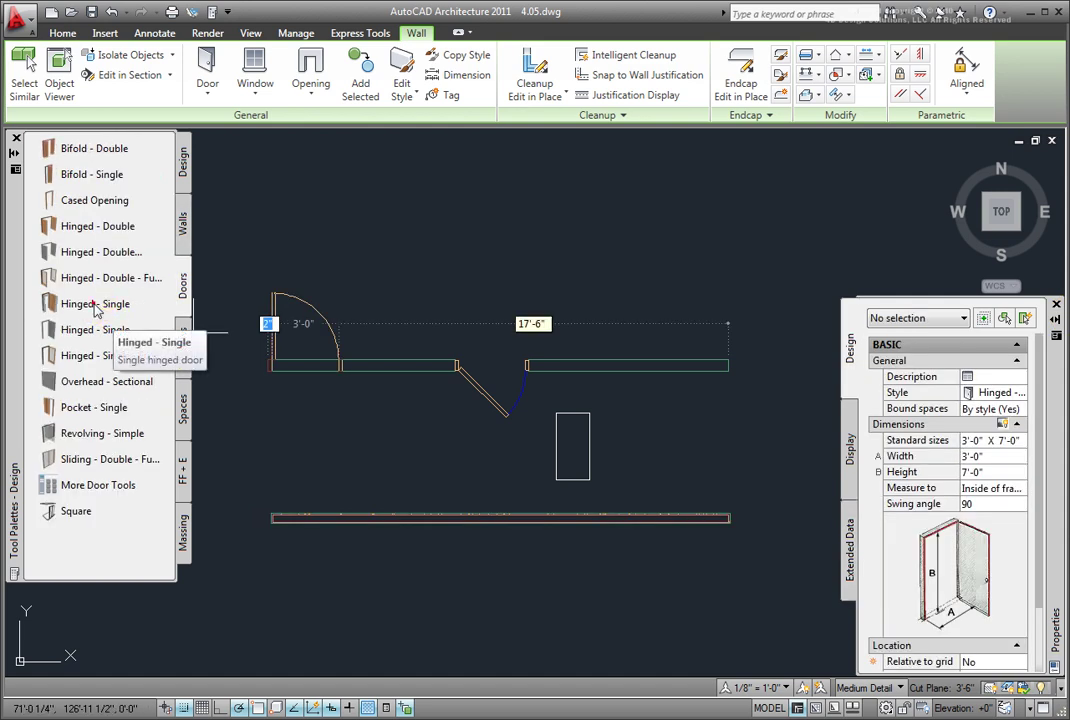
Insert a Hinged - Single door into the lower wall.
left_click(93, 303)
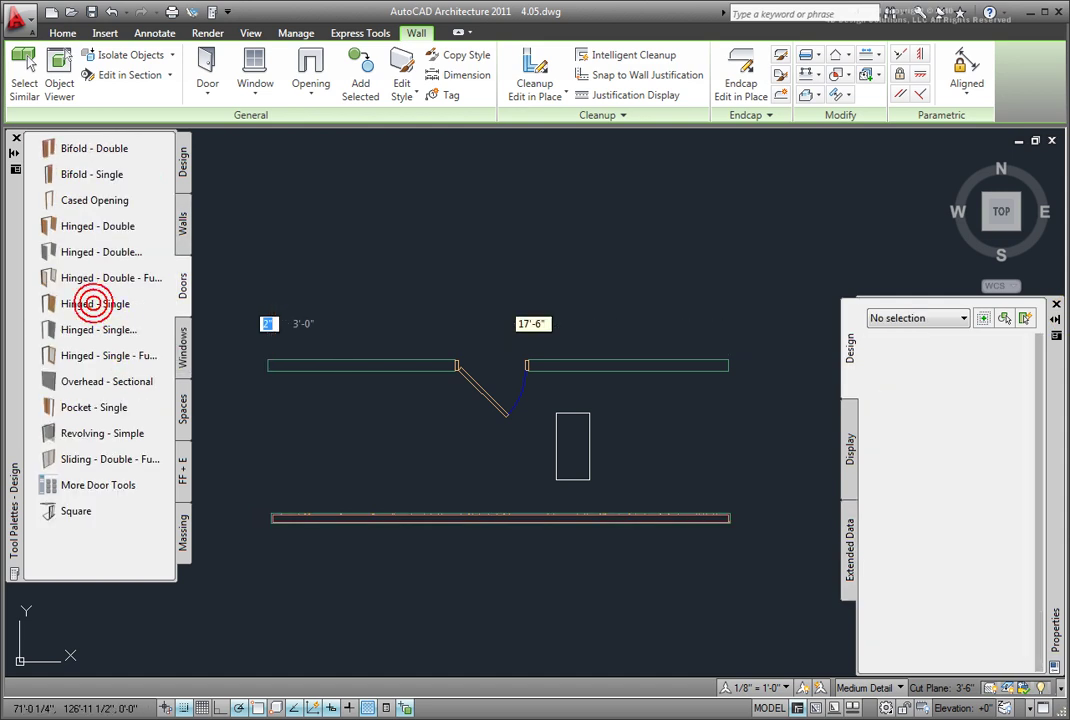
left_click(460, 556)
key("Return")
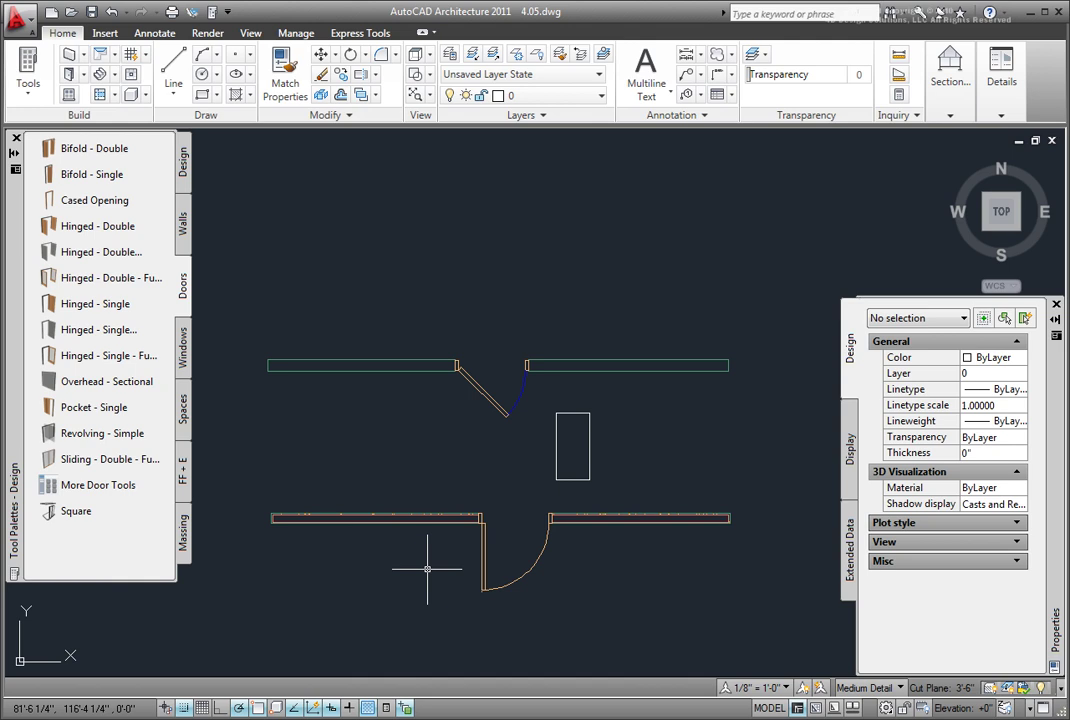
Review the new door's DoorStyles and FrameStyles property sets, including FrameDepth 5 1/4" and FrameWidth 2".
left_click(481, 575)
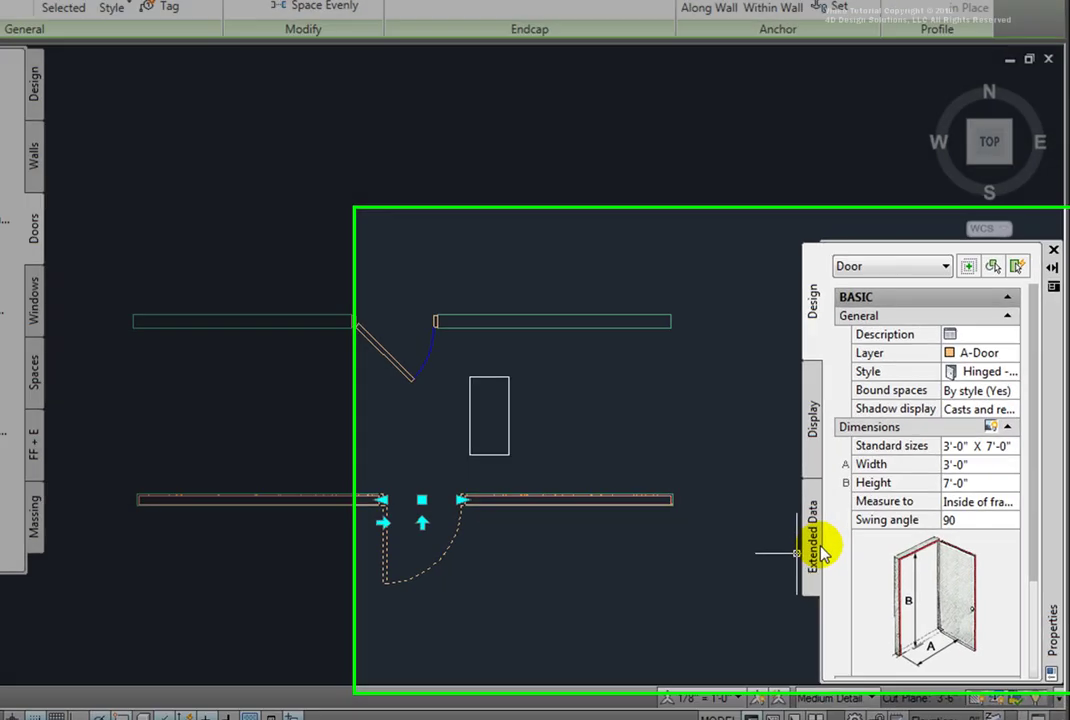
left_click(851, 564)
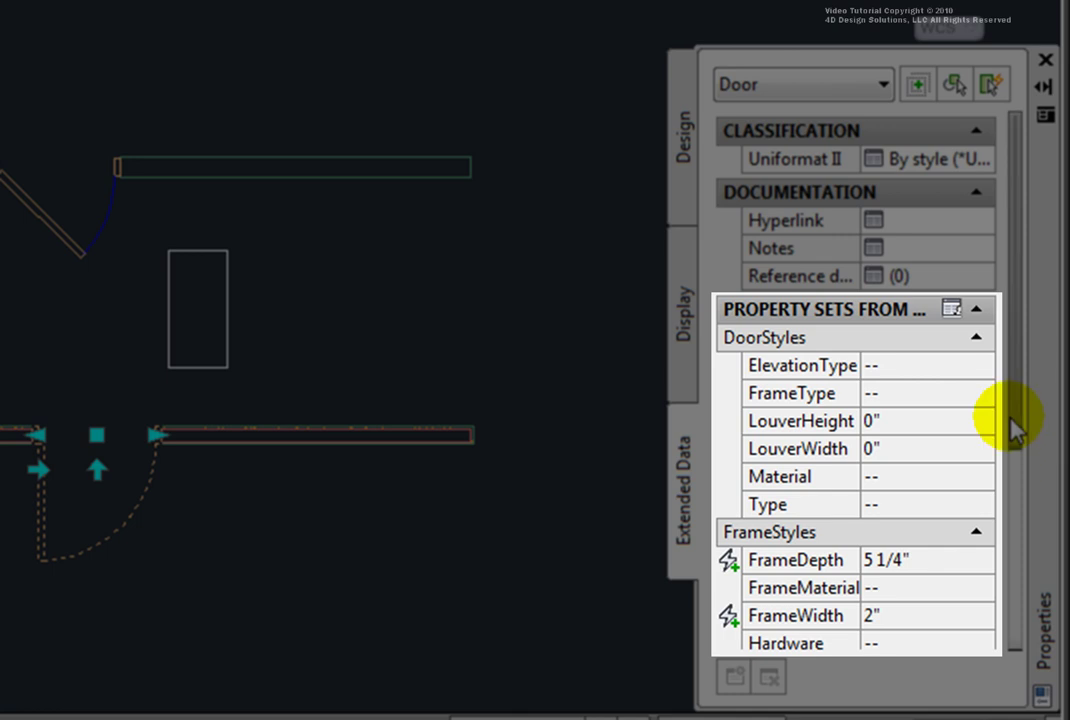
left_click(1006, 416)
mouse_move(1020, 447)
left_mouse_down()
mouse_move(1032, 627)
mouse_move(1008, 634)
left_mouse_up()
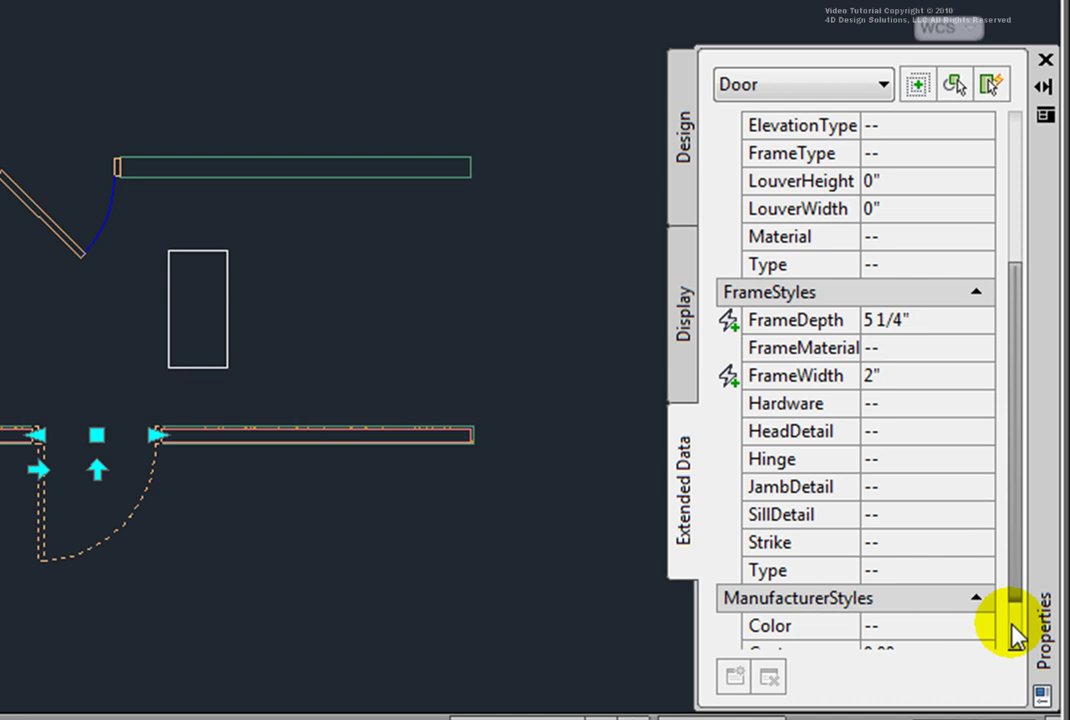